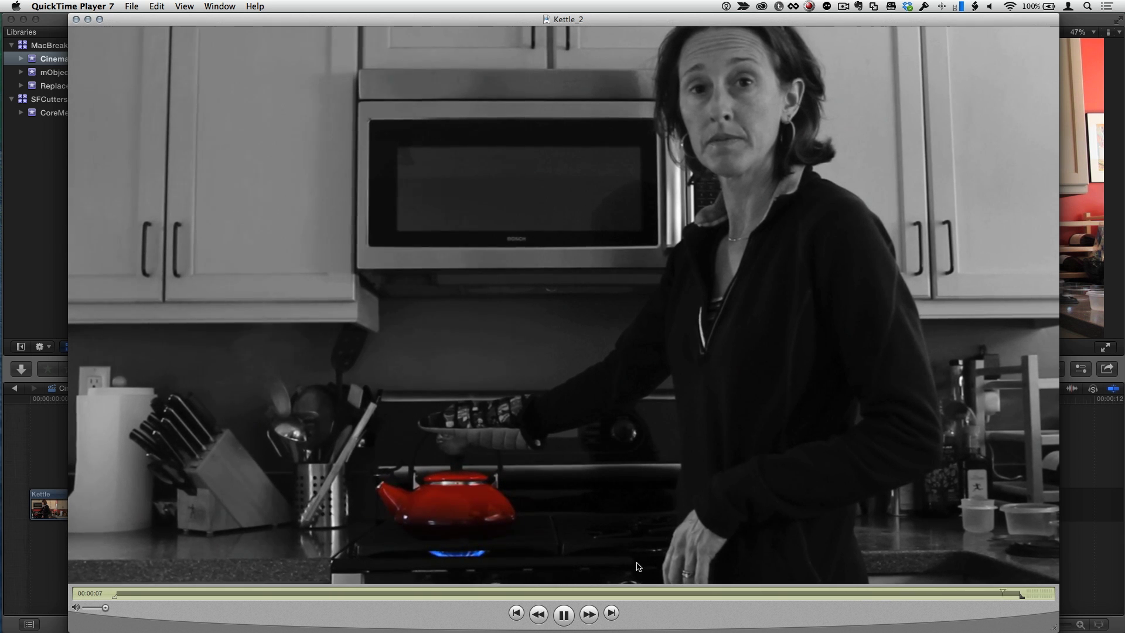
left_click(561, 615)
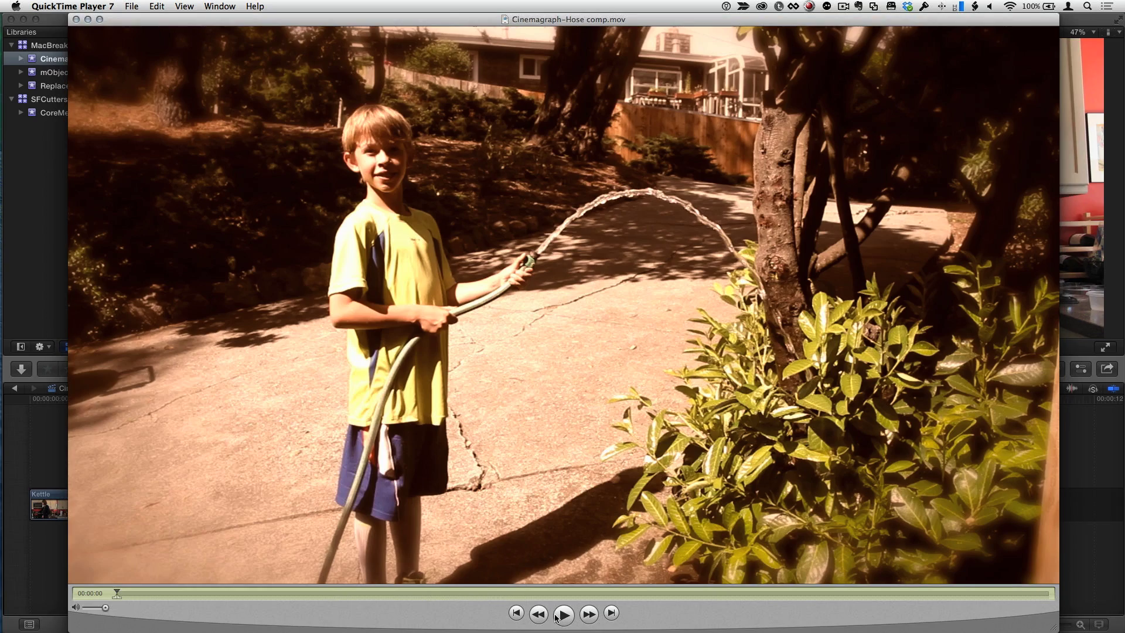
- Play, restart and pause Cinemagraph-Hose comp.mov in QuickTime, then switch to Final Cut Pro
left_click(564, 614)
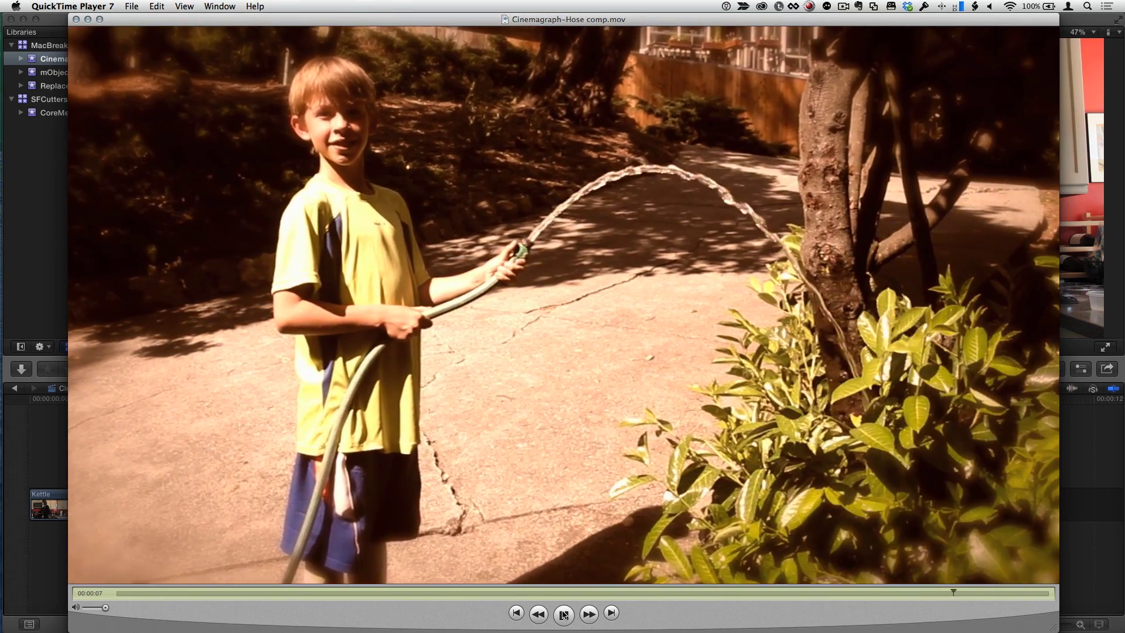
left_click(518, 614)
left_click(563, 614)
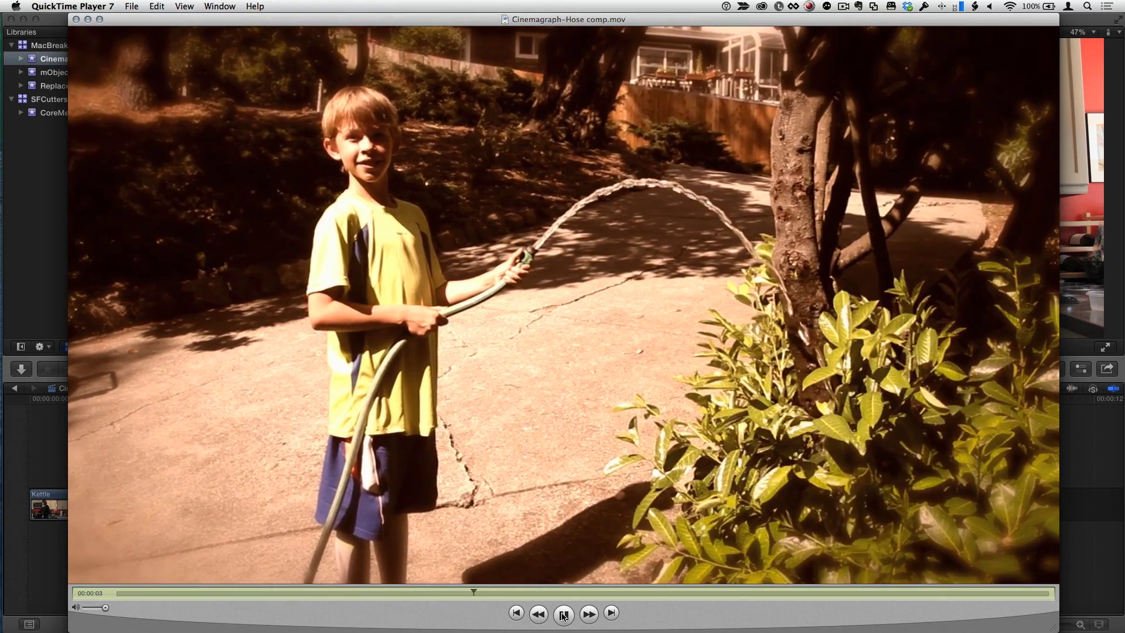
left_click(563, 615)
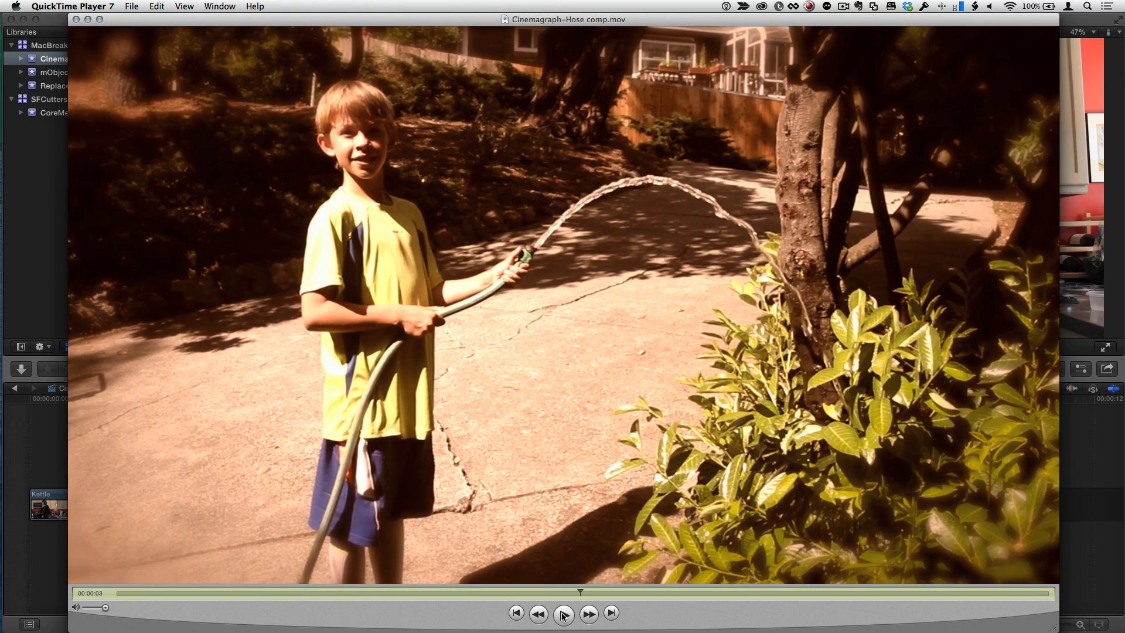
key("super+Tab")
key("super+Tab")
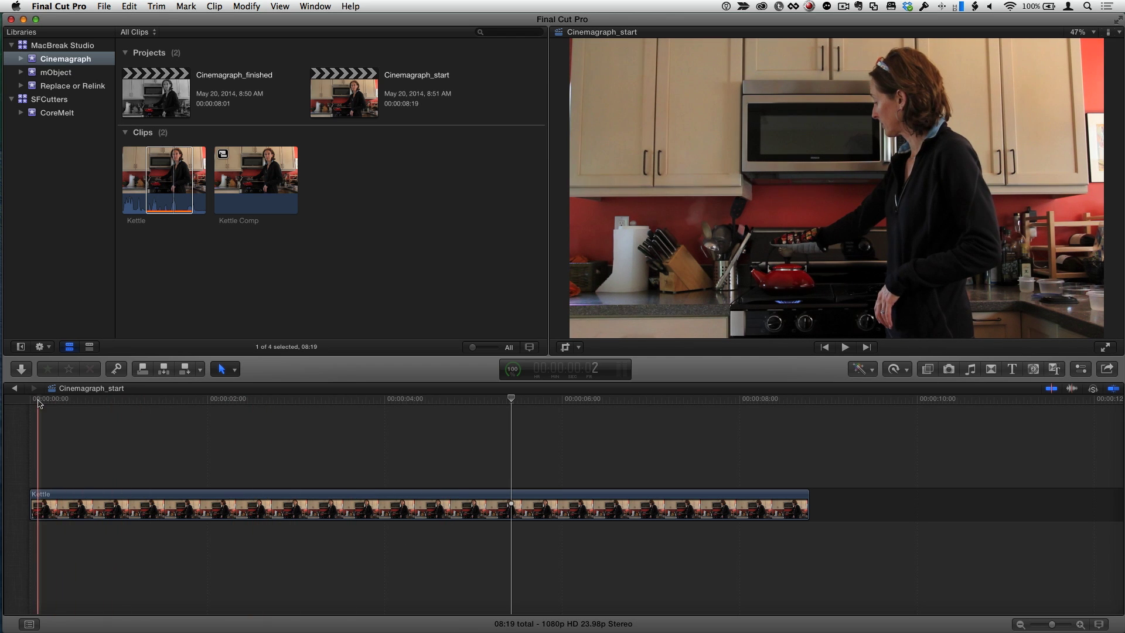
- Skim the timeline, park the playhead near the project start, and select the Kettle clip
left_click(180, 409)
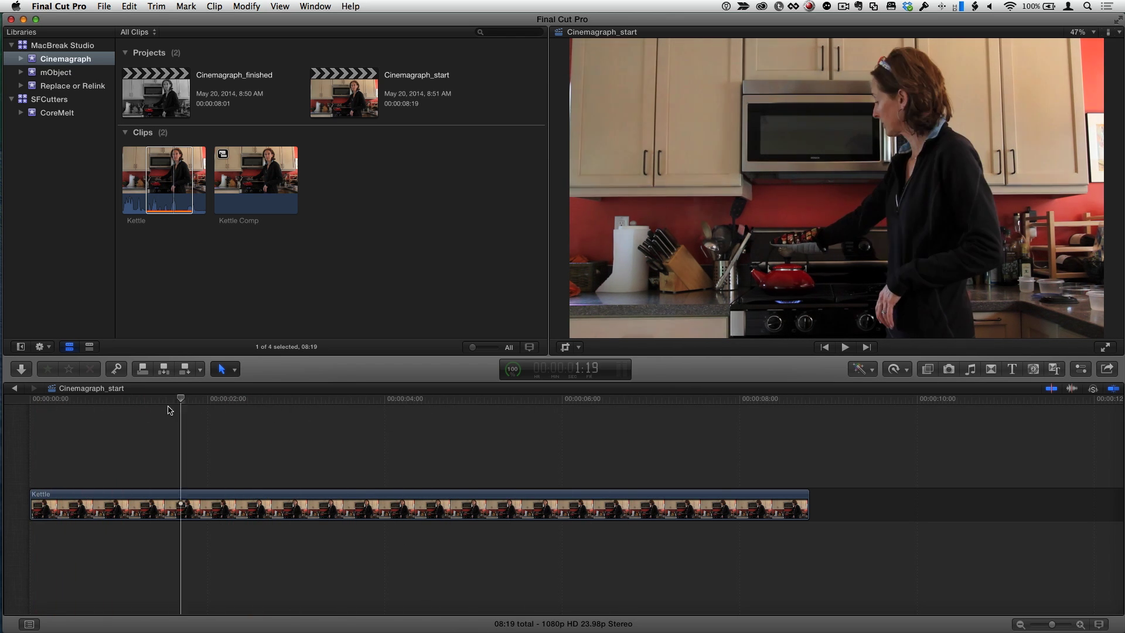
left_click(474, 426)
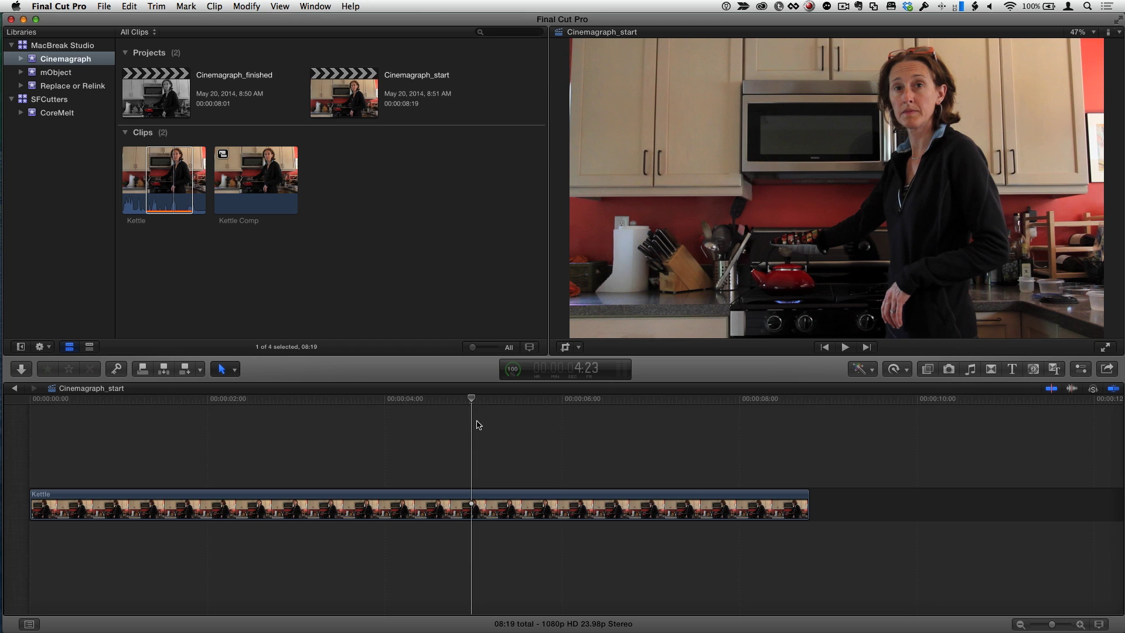
left_click(63, 427)
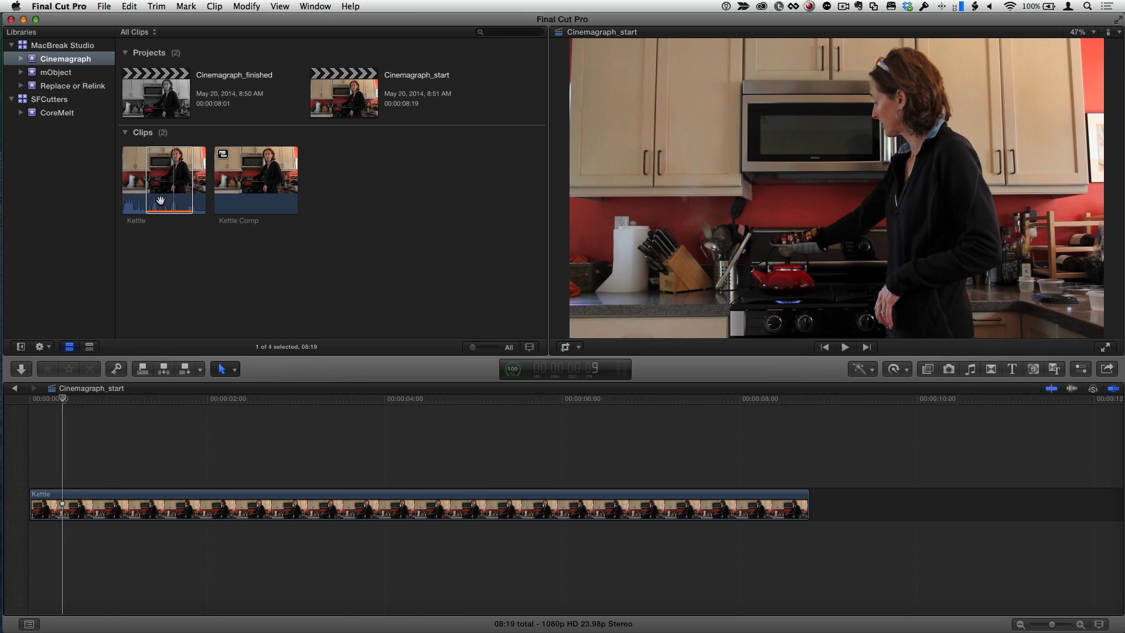
left_click(173, 182)
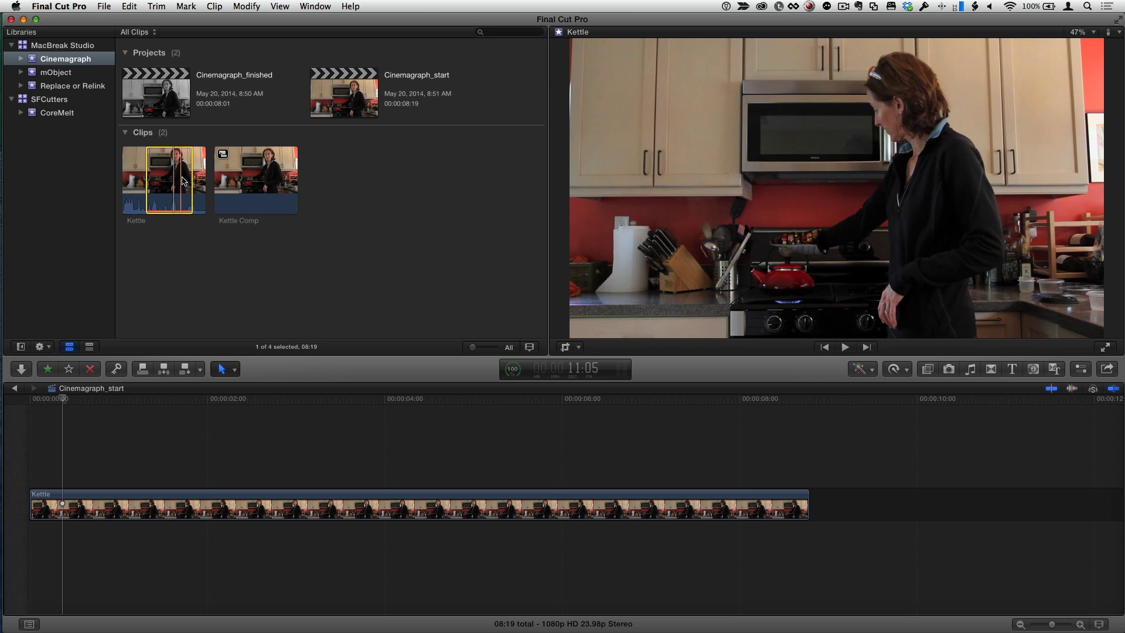
left_click(130, 7)
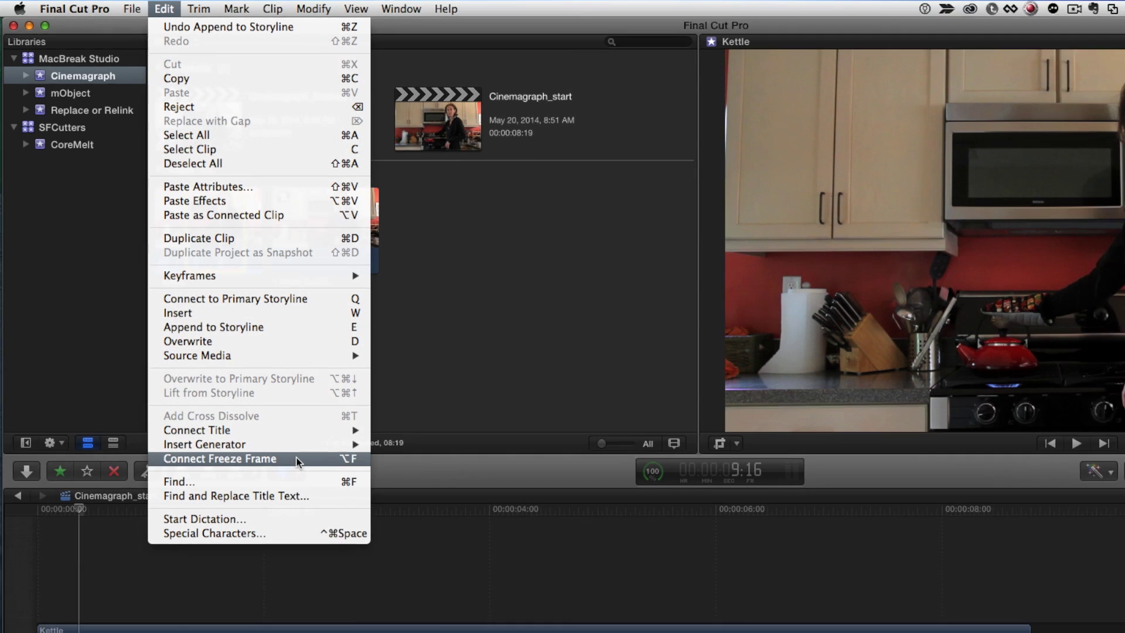
- Connect a Kettle freeze frame above the clip and stretch it to the clip's full length
left_click(314, 485)
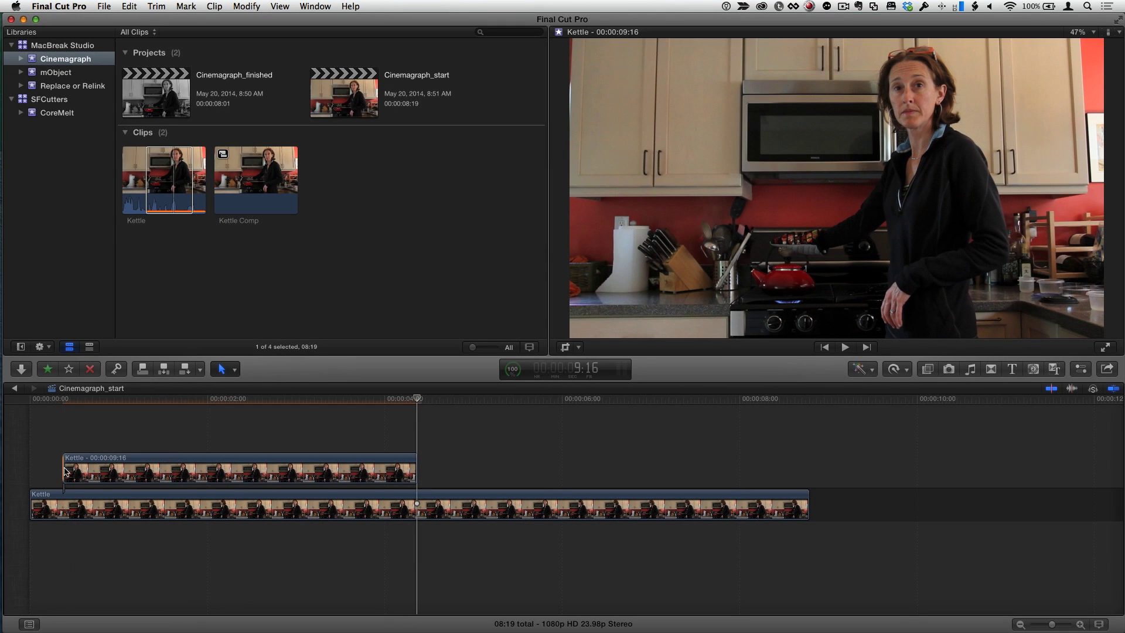
left_click_drag(64, 472, 31, 471)
left_click_drag(428, 469, 810, 469)
- Select the moving Kettle clip underneath and cue the playhead to about 3:21
left_click(381, 402)
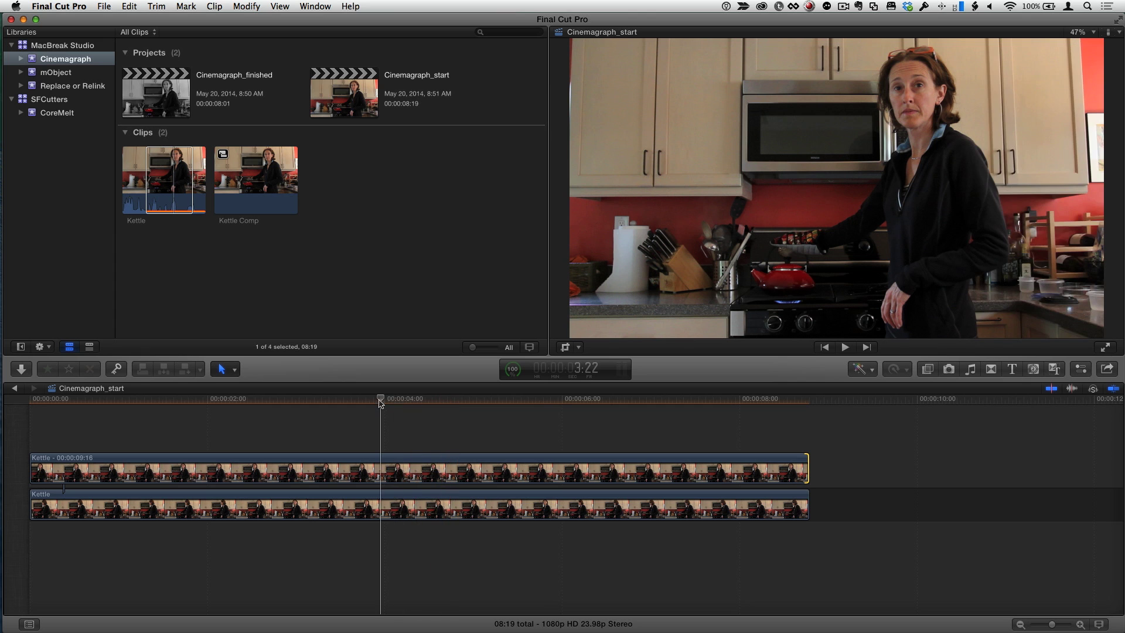
left_click(349, 508)
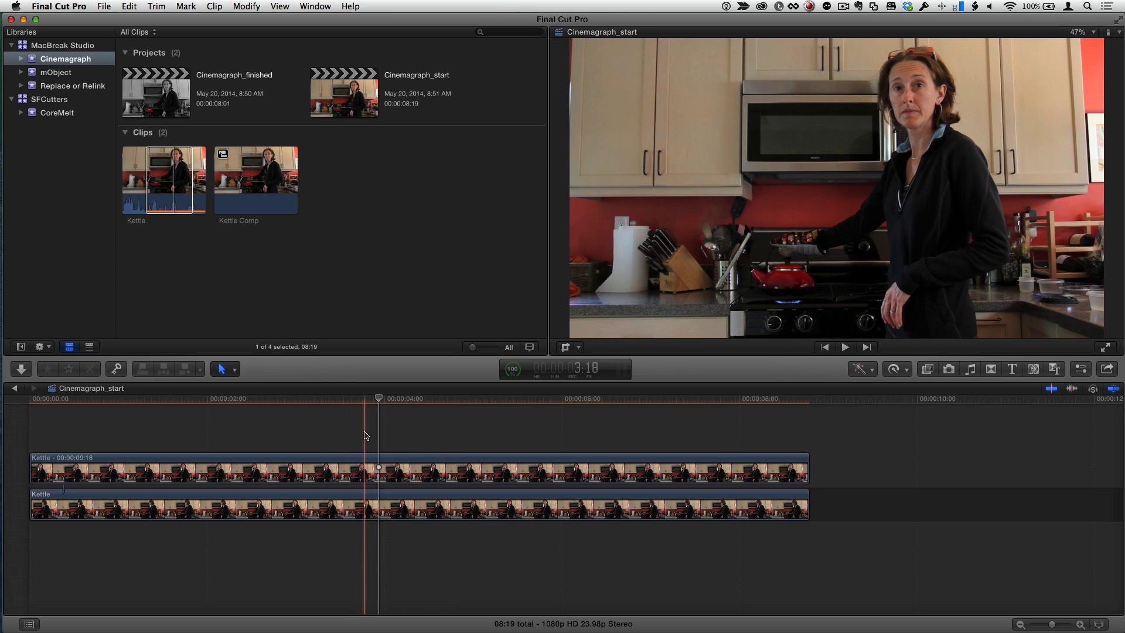
left_click_drag(364, 402, 354, 402)
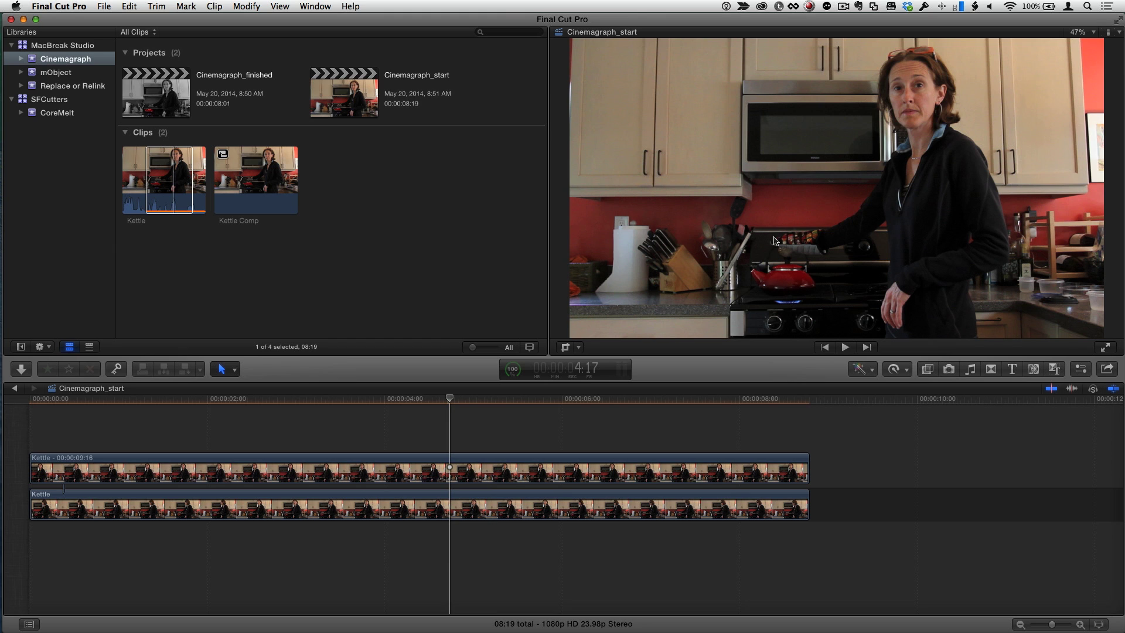
left_click_drag(439, 403, 377, 408)
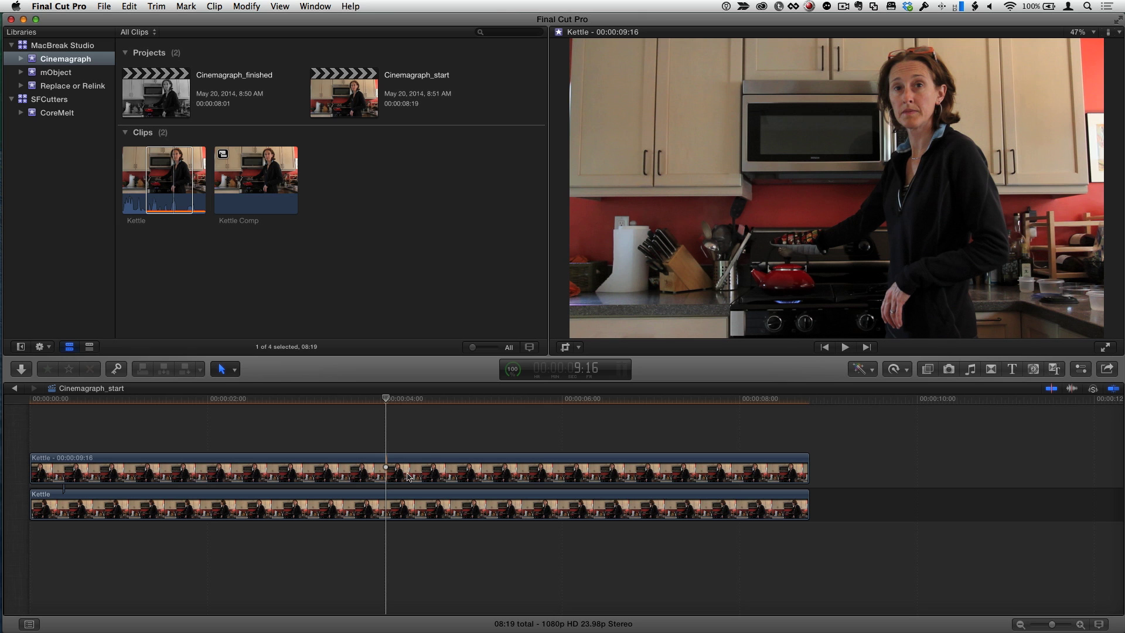
left_click(928, 369)
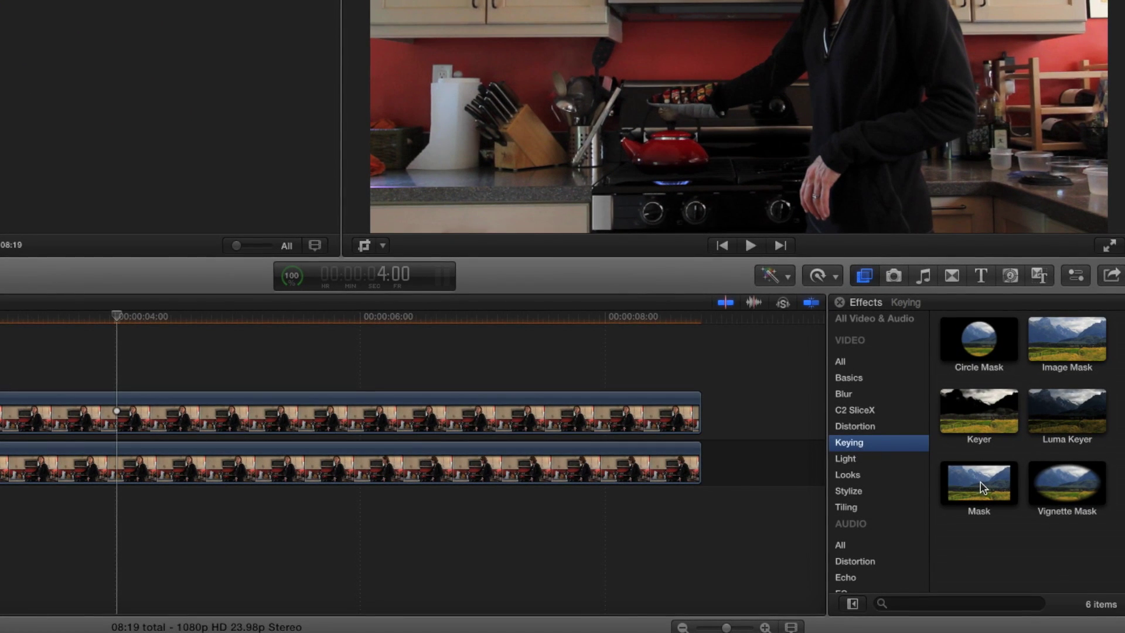
- Apply the Keying Mask effect to the freeze frame, select it, and zoom the viewer to 25%
left_click_drag(983, 488, 163, 429)
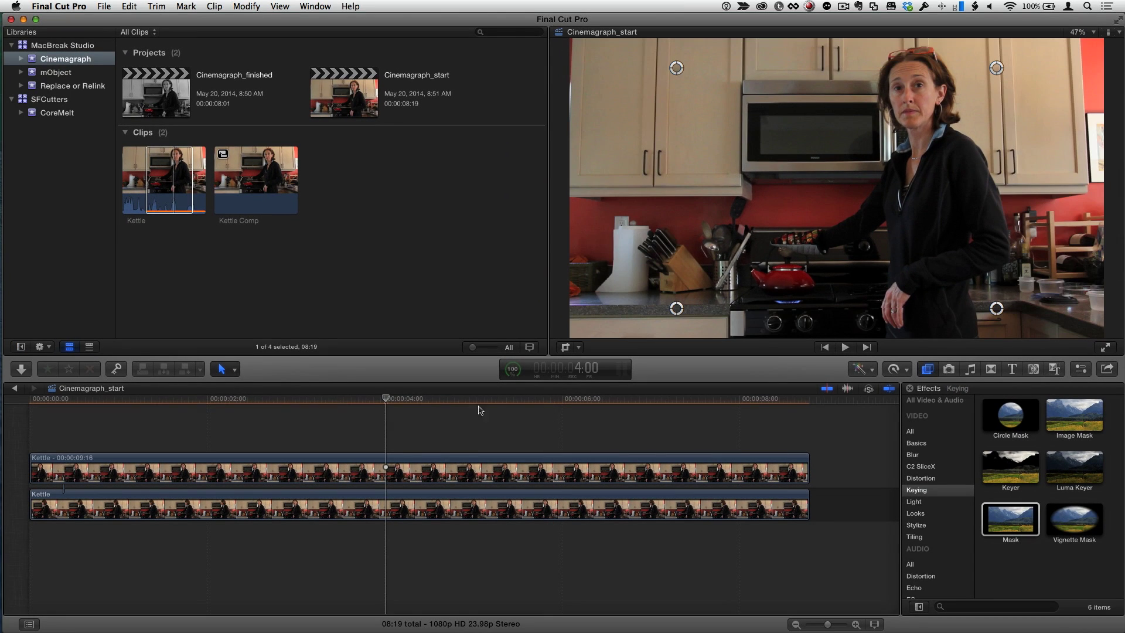
left_click(393, 505)
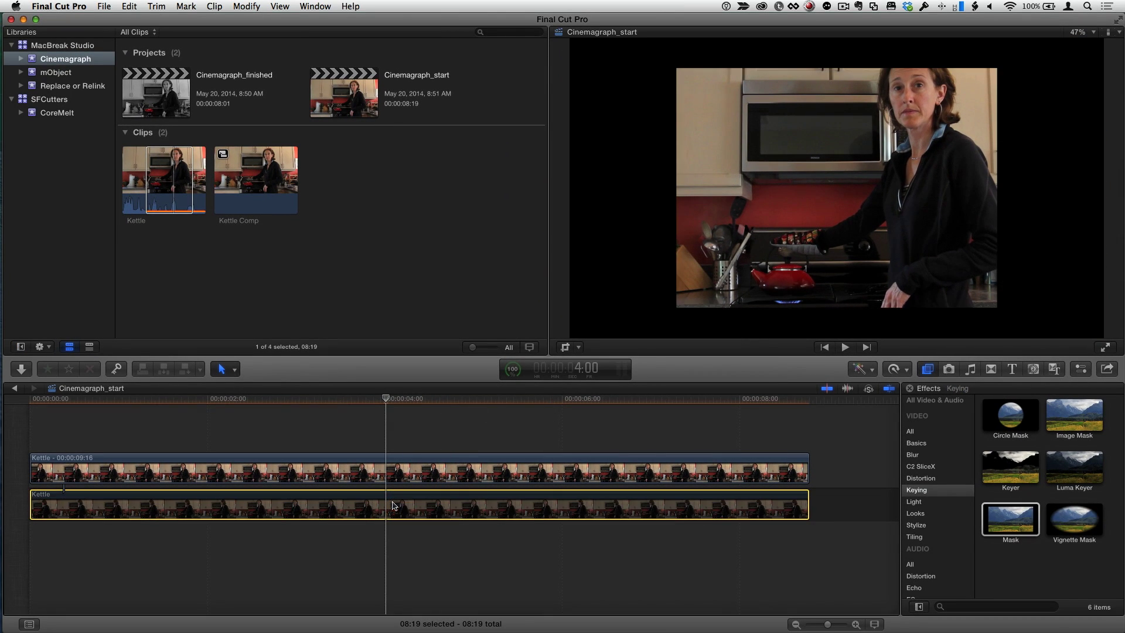
left_click(419, 469)
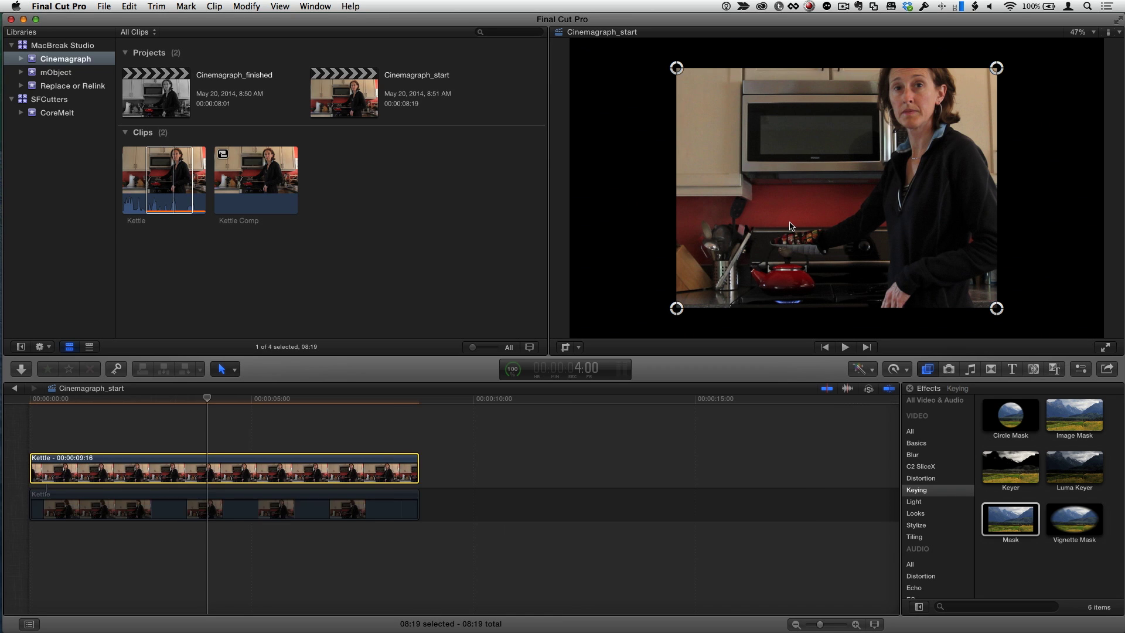
left_click(813, 193)
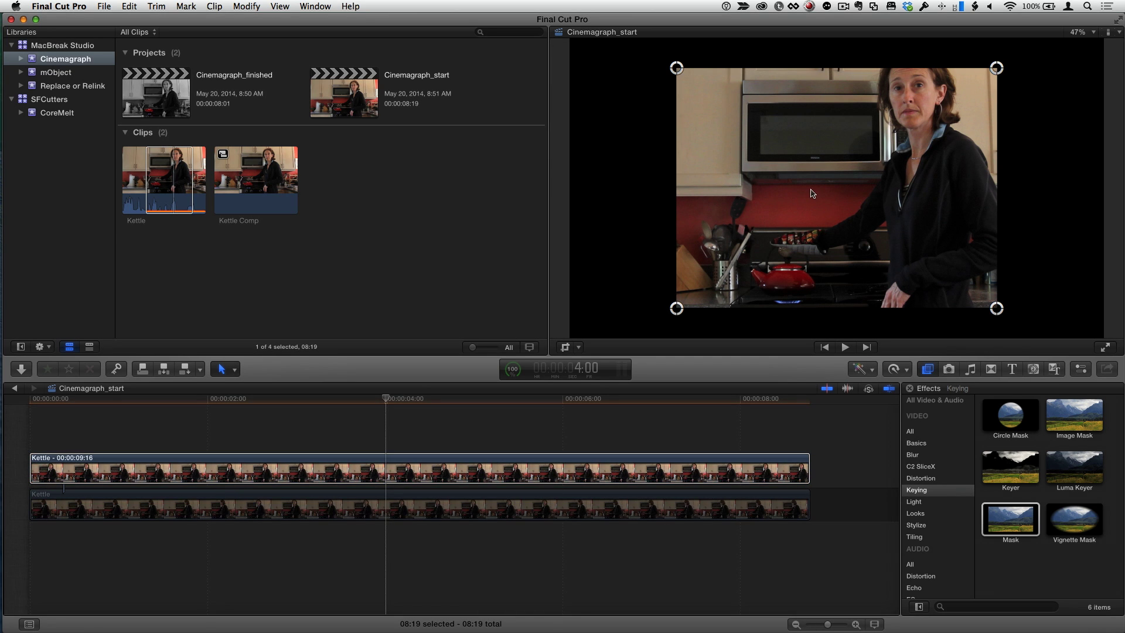
key("super+minus")
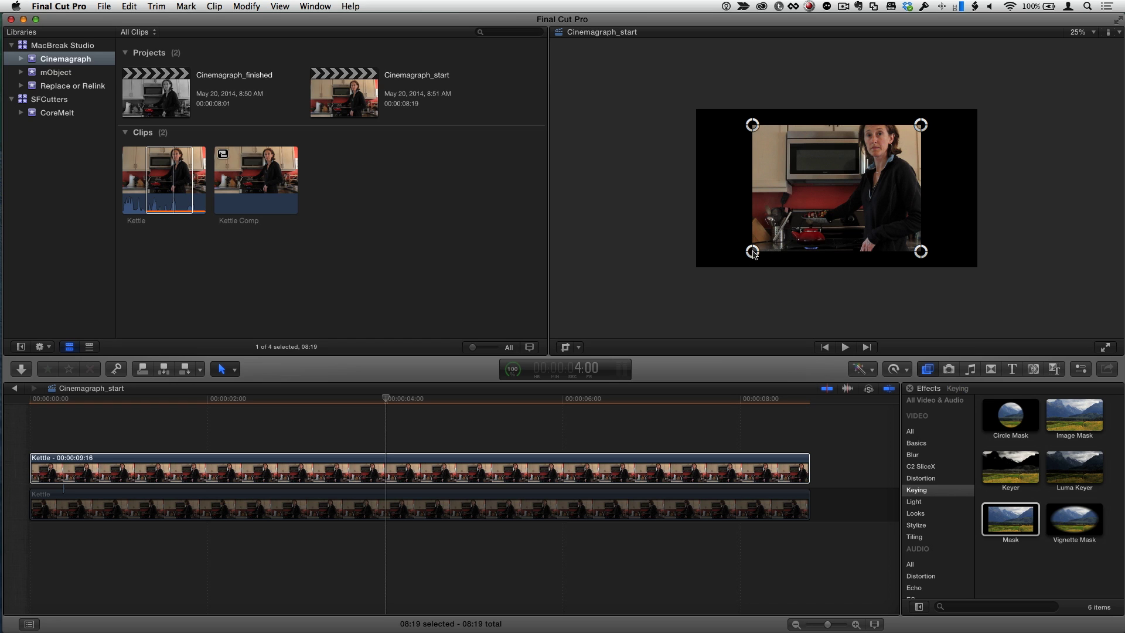
- Drag the four mask corners outward into a diagonal shape, then fit the viewer with Shift-Z
left_click_drag(754, 254, 848, 261)
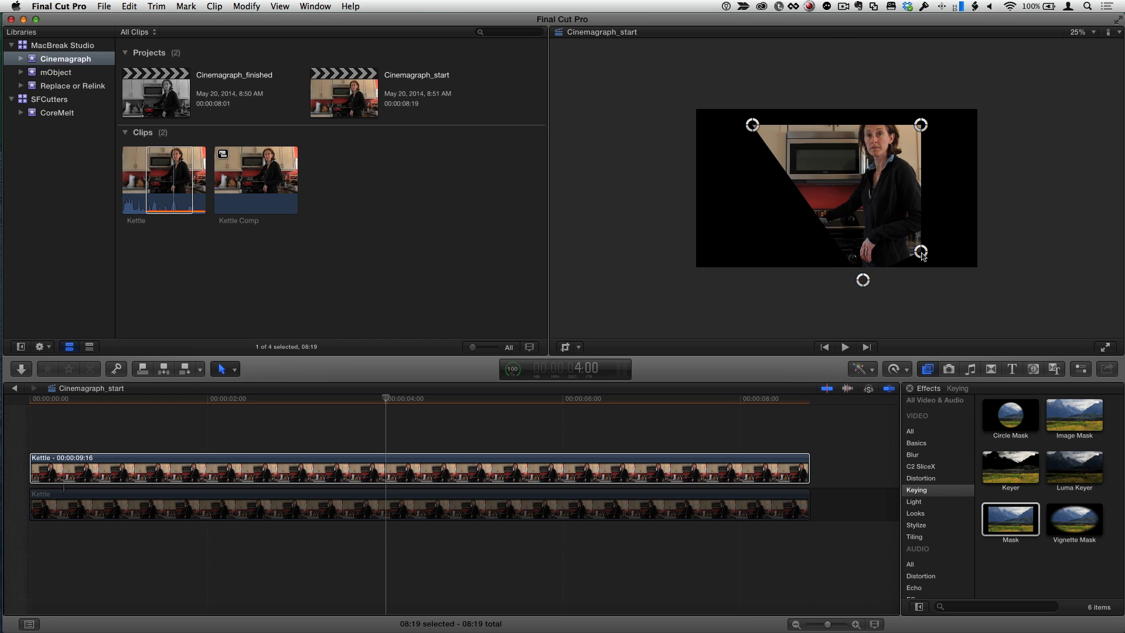
left_click_drag(922, 255, 1004, 283)
left_click_drag(922, 124, 1013, 95)
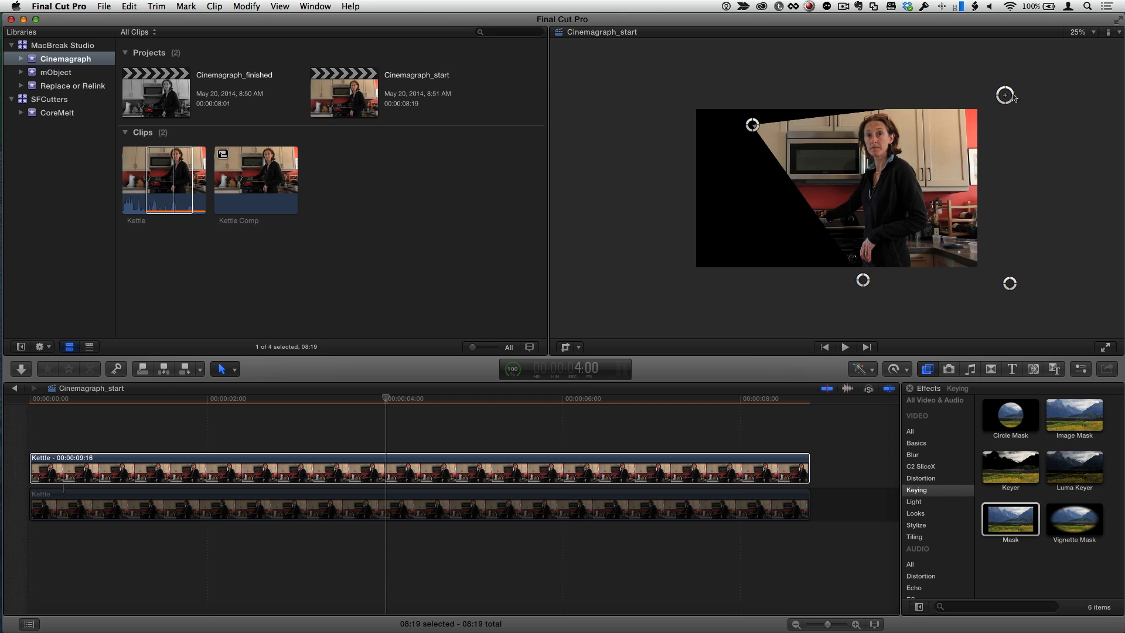
left_click_drag(751, 126, 704, 102)
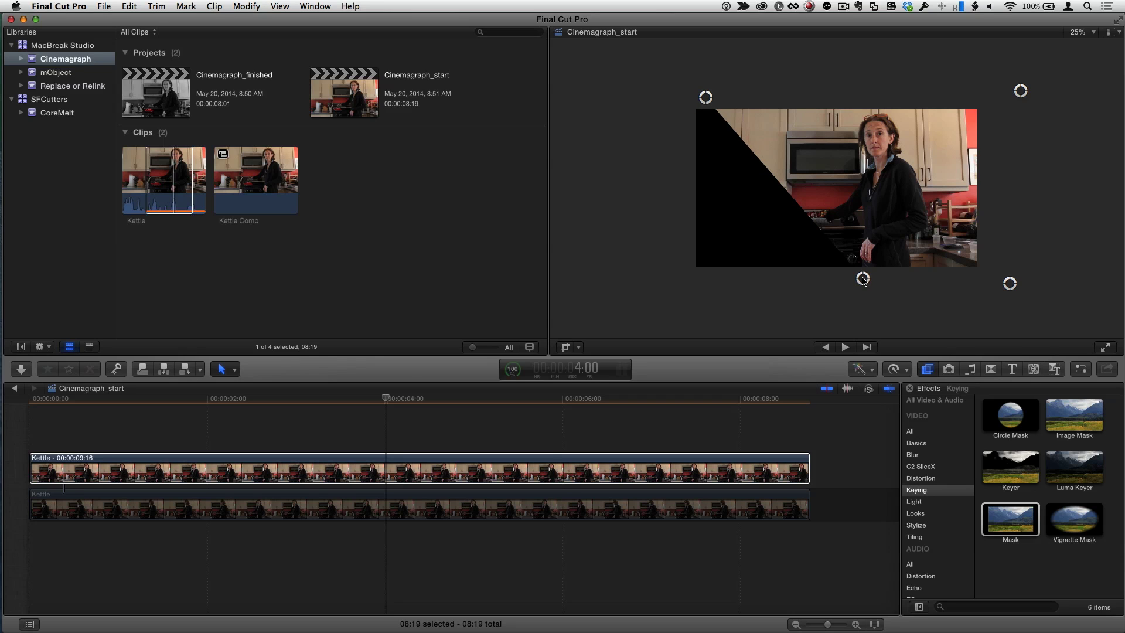
left_click(637, 469)
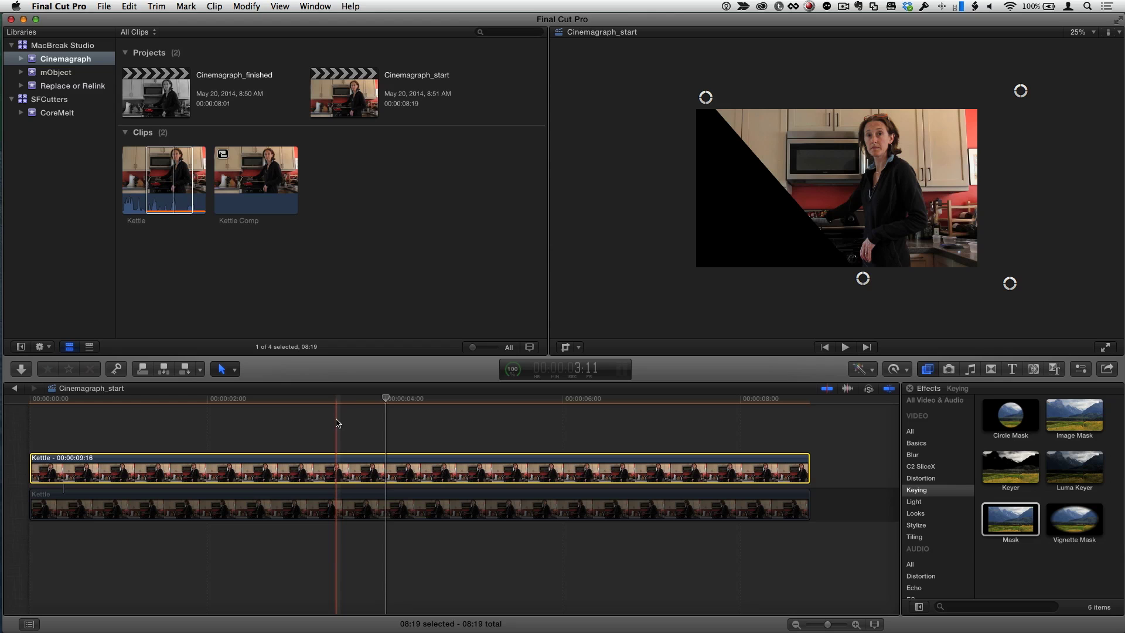
key("shift+z")
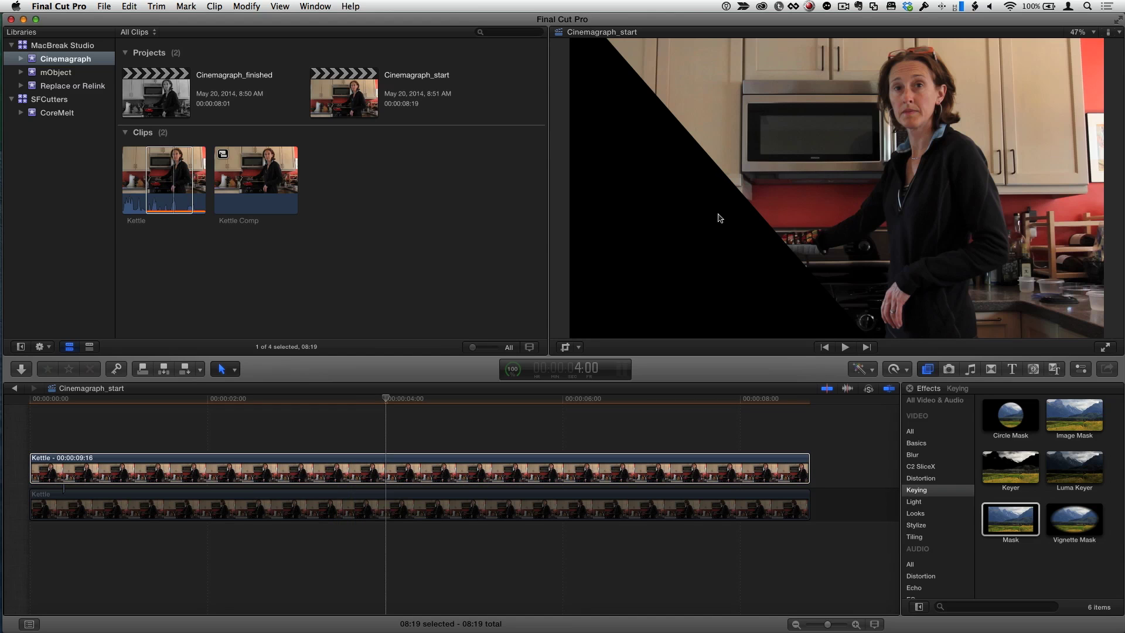
- Select the upper Kettle clip and cue the playhead from 4:16 back to about 4:02
left_click(409, 506)
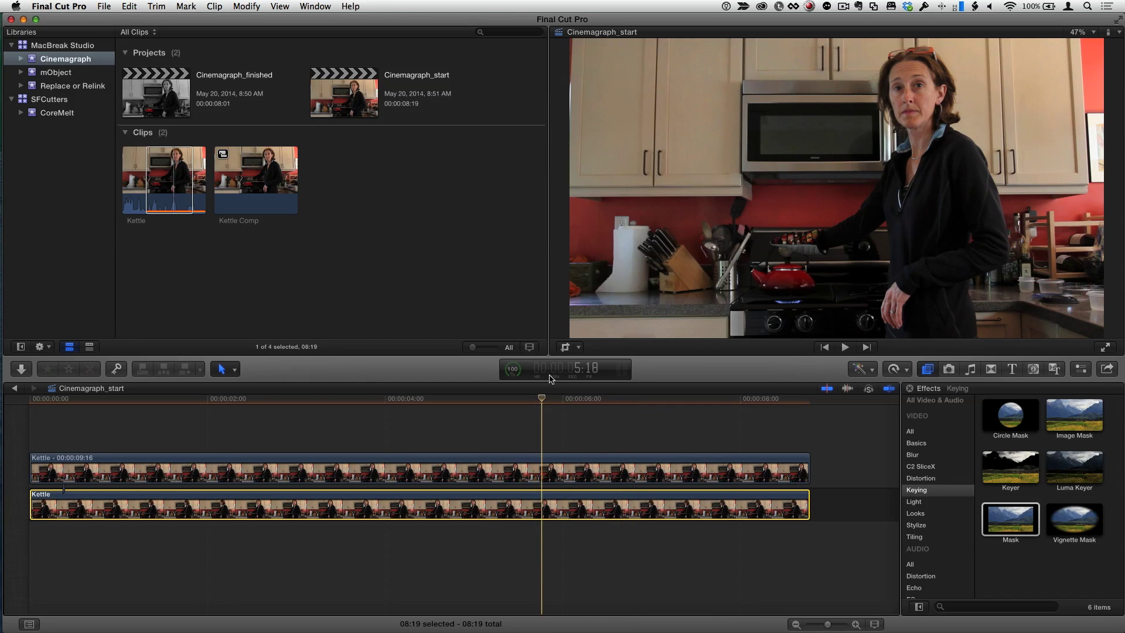
left_click(559, 401)
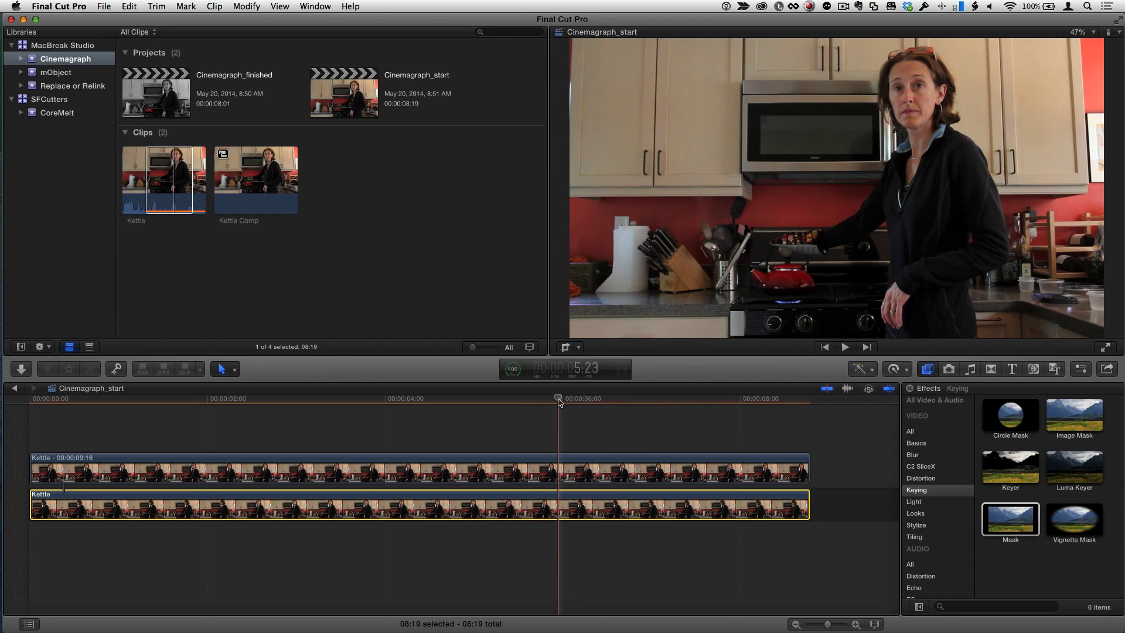
left_click(573, 473)
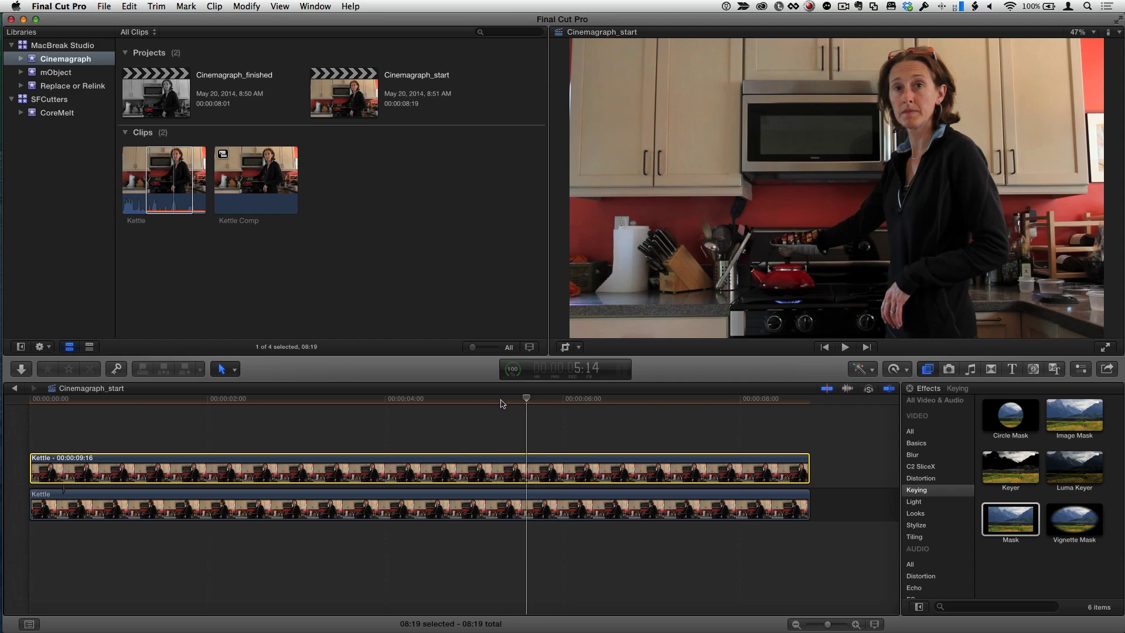
left_click(443, 401)
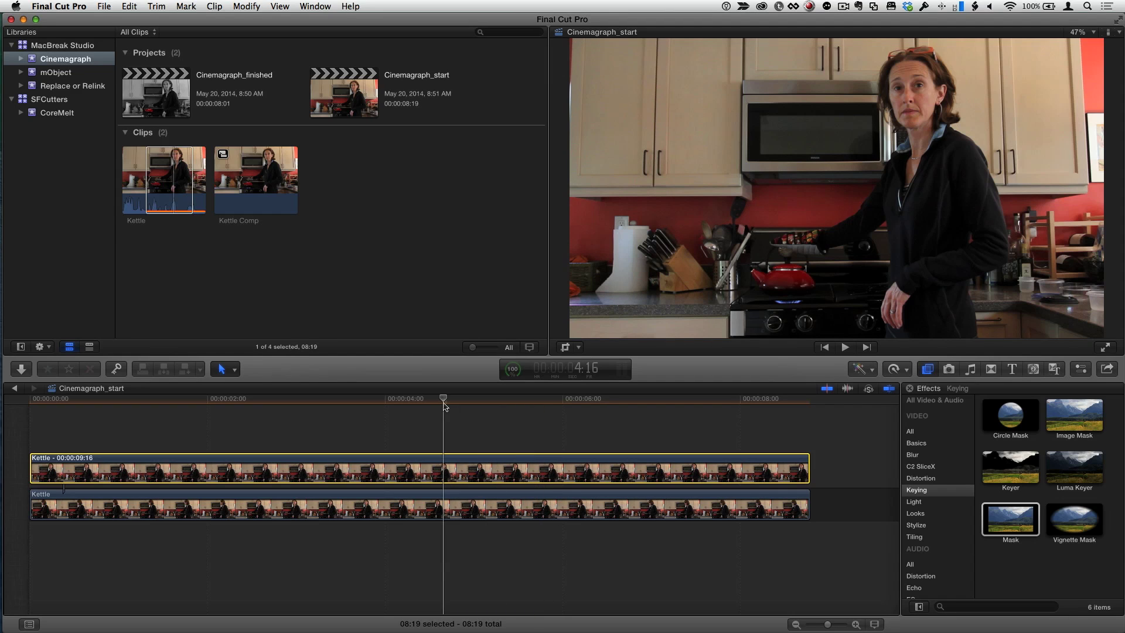
left_click_drag(443, 401, 393, 402)
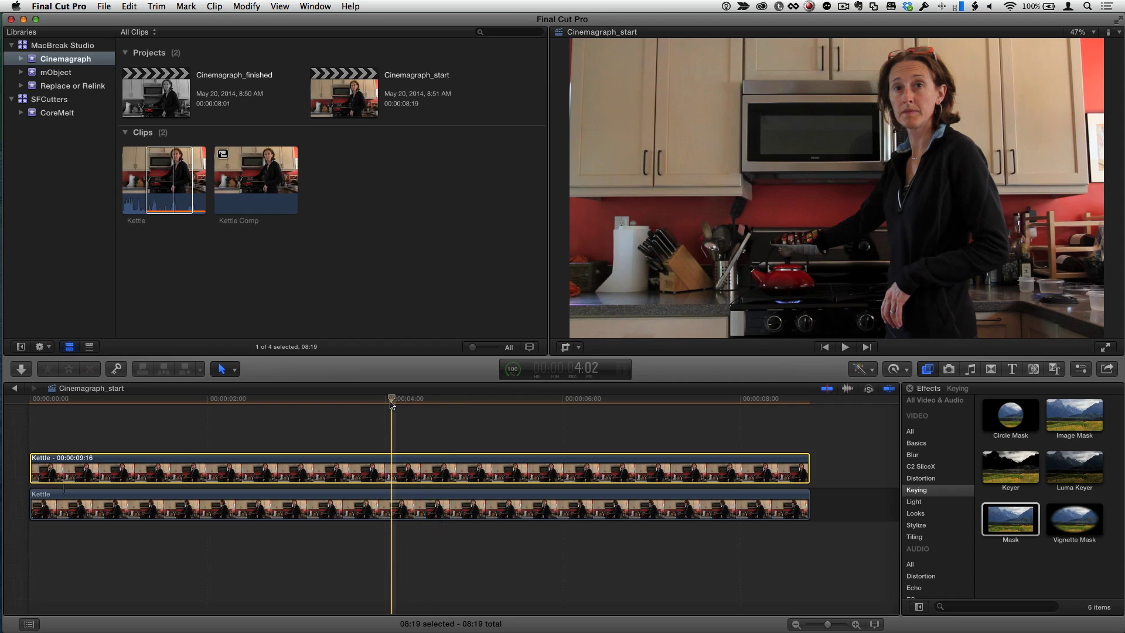
- Combine both Kettle clips into the default-named Cinemagraph_start Clip compound clip
left_click_drag(350, 427, 406, 529)
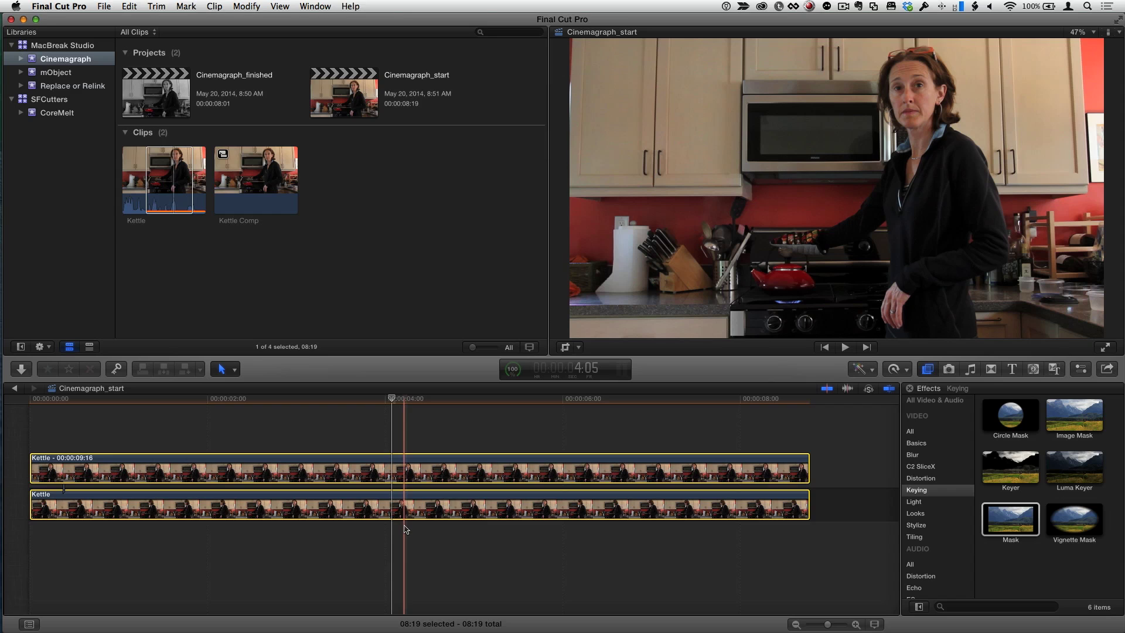
key("alt+g")
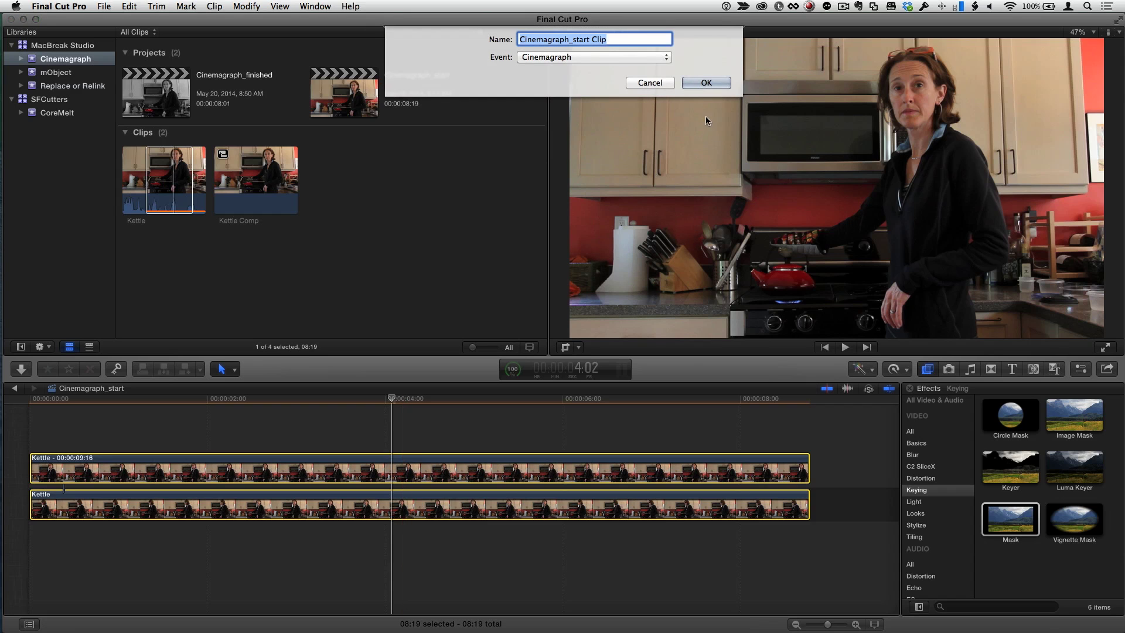
left_click(706, 82)
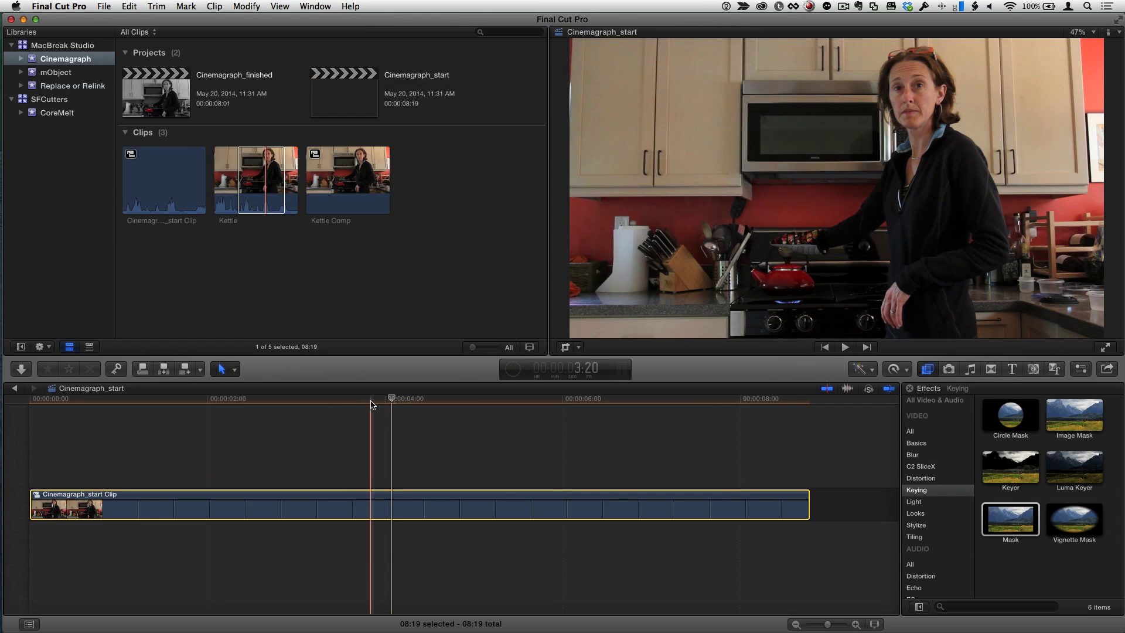
- Open the Cinemagraph_finished project from the browser
left_click(353, 445)
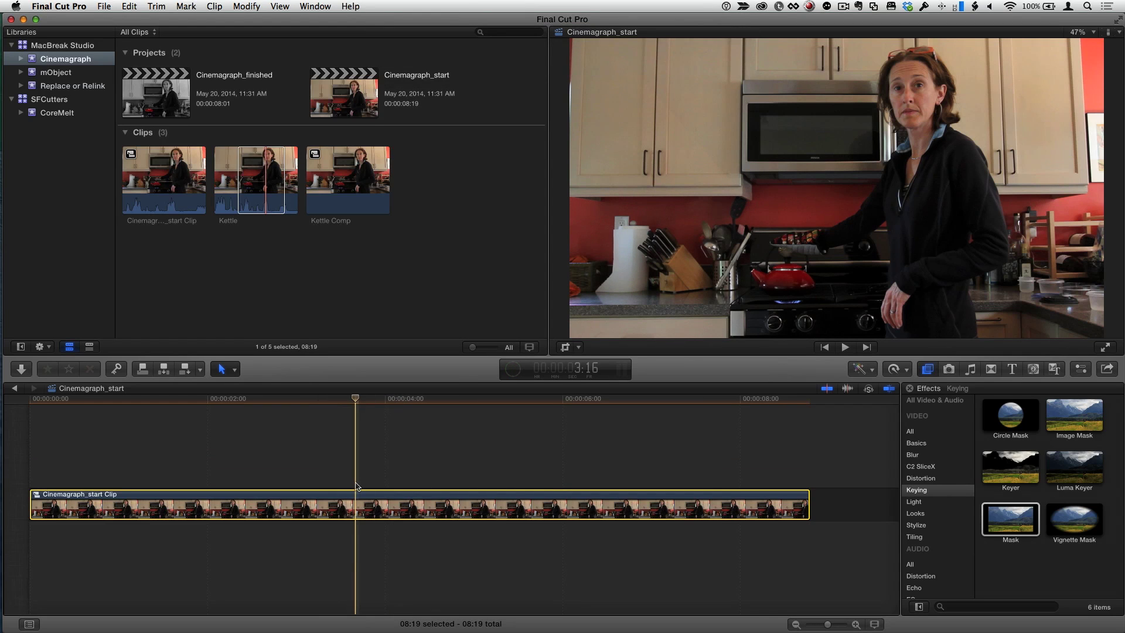
key("super+1")
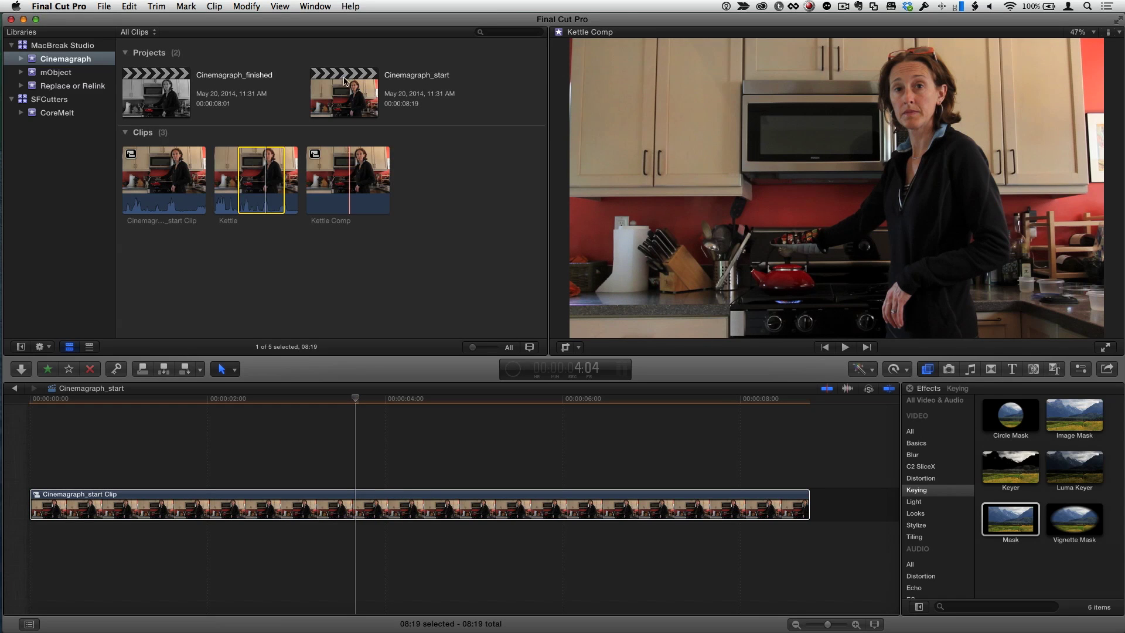
double_click(168, 94)
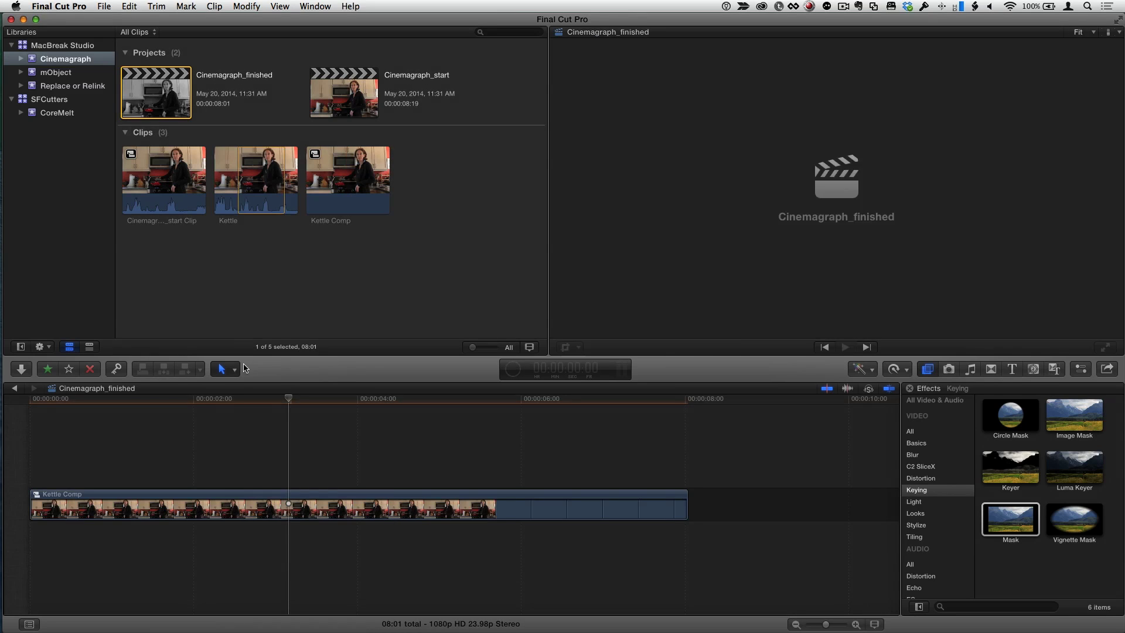
- Select Kettle Comp and show Correction 1's color board Saturation settings in the Inspector
left_click(326, 400)
key("super+a")
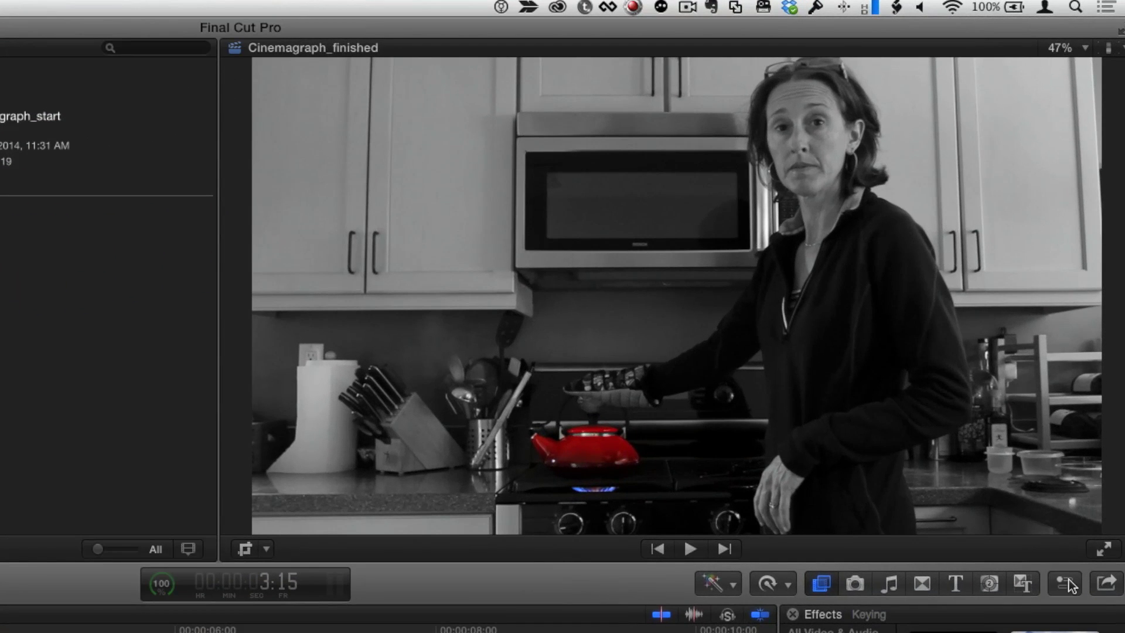
left_click(1067, 585)
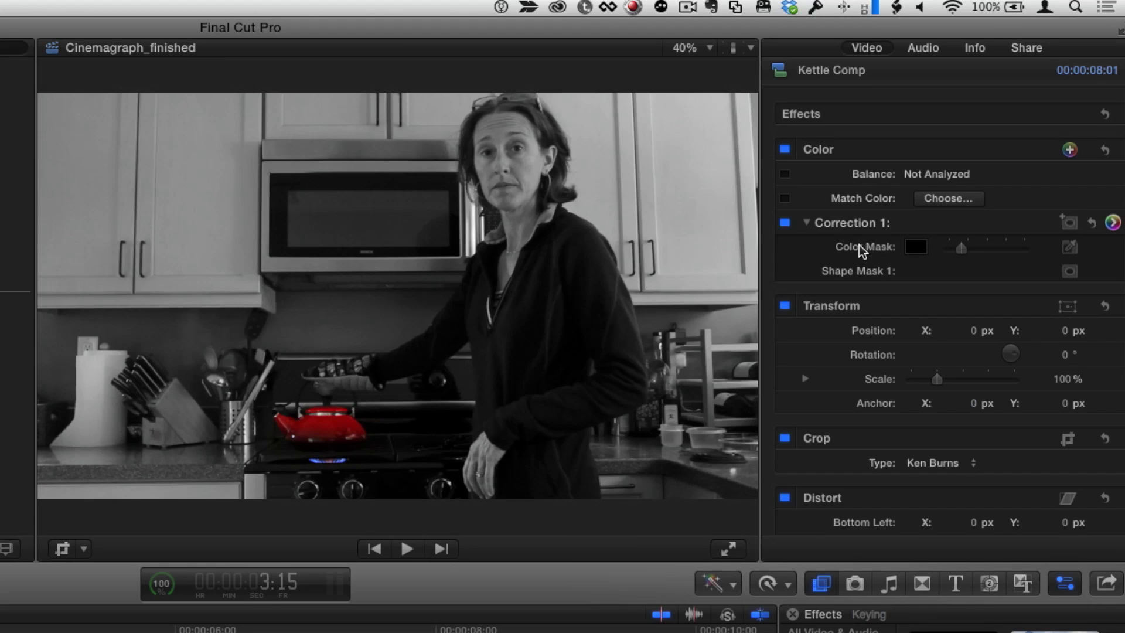
left_click(859, 246)
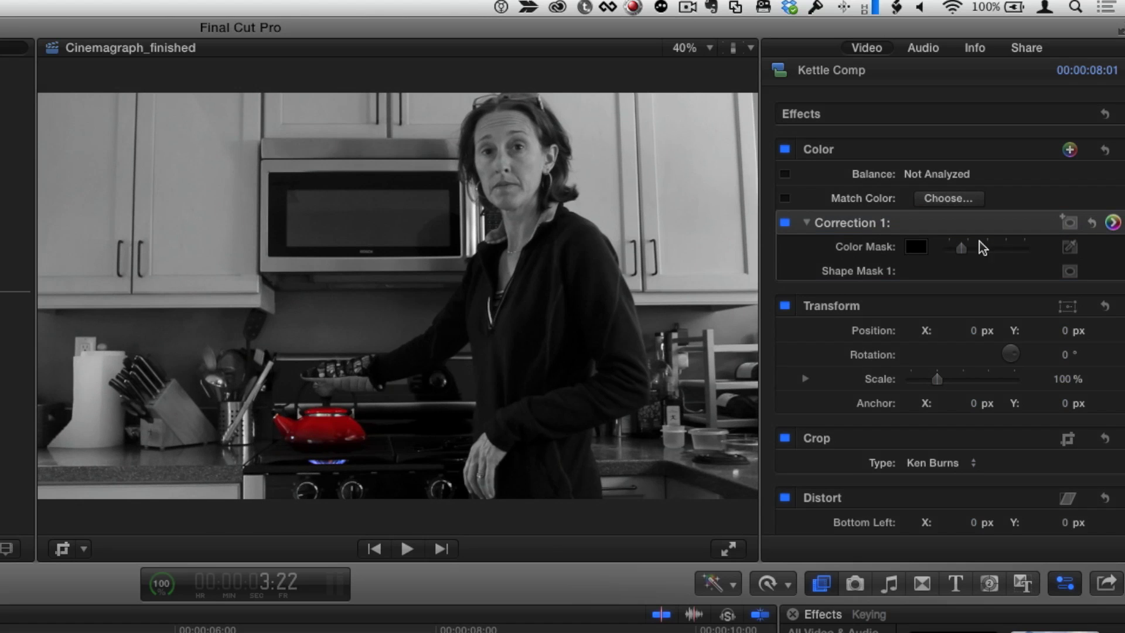
left_click(1112, 222)
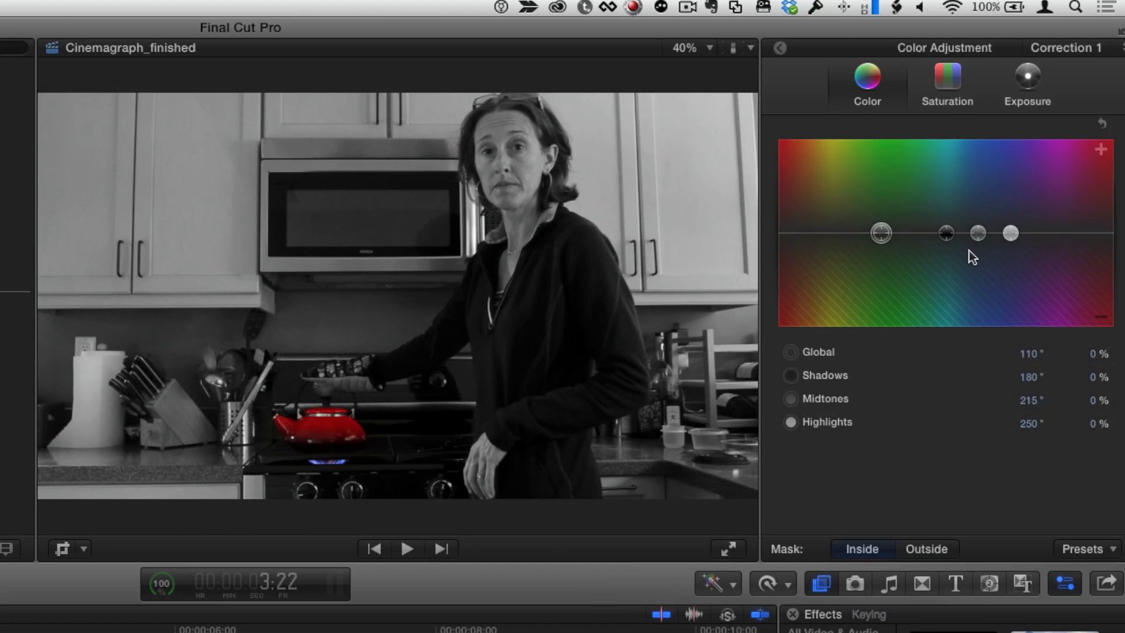
left_click(948, 89)
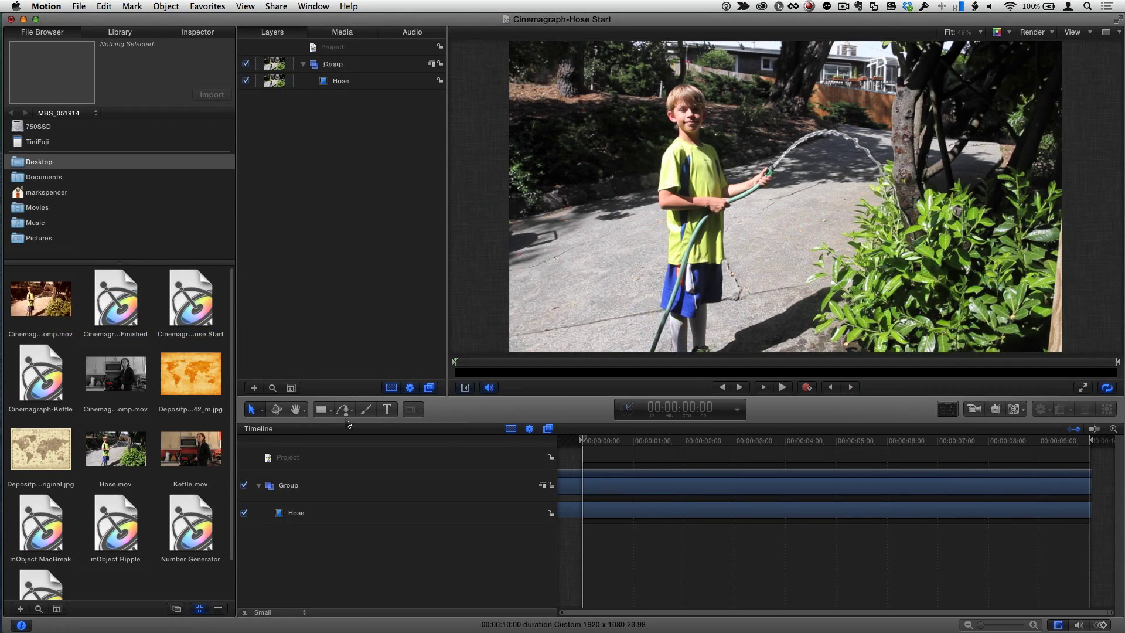
- Play the Hose clip and scrub to park the playhead near 3:23, where the spray arcs
key("space")
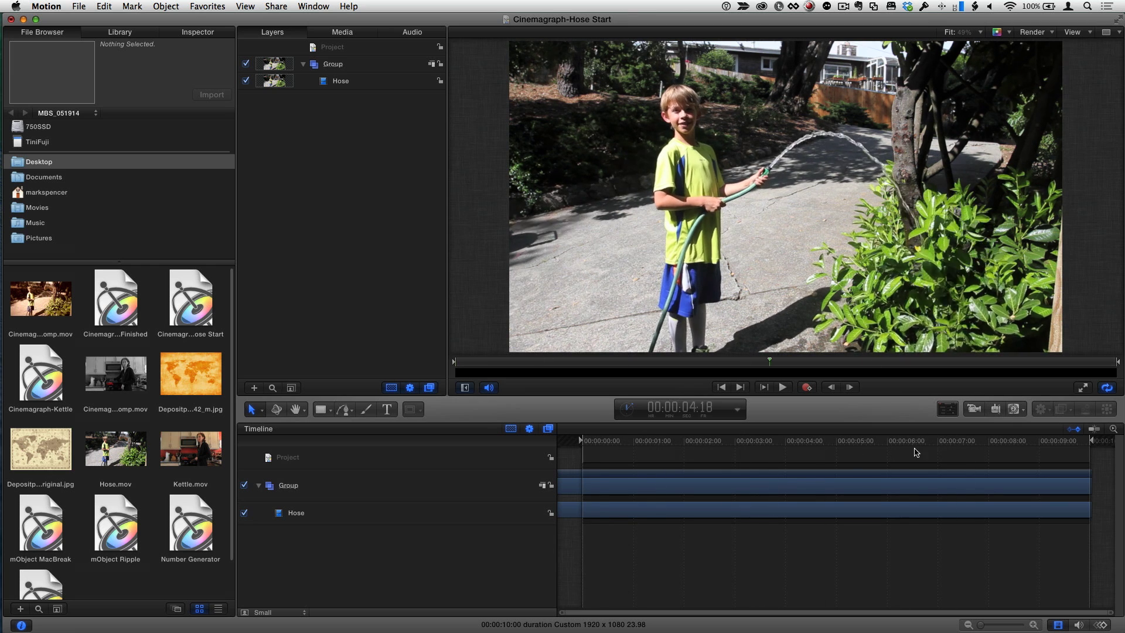
left_click_drag(740, 449, 895, 457)
left_click(687, 450)
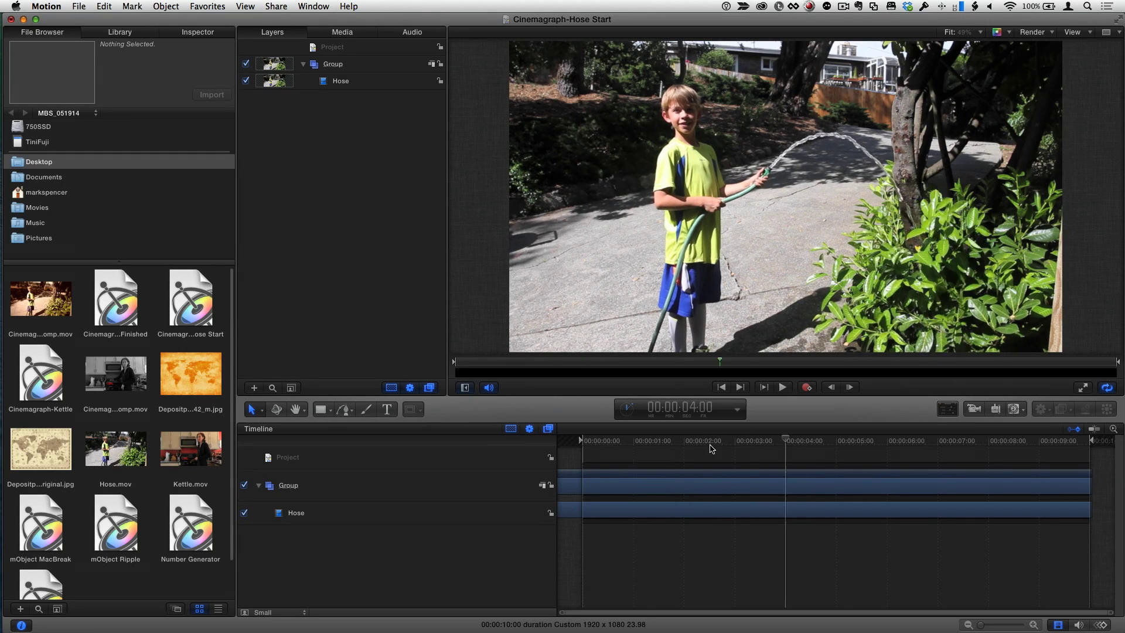
left_click_drag(677, 447, 785, 443)
- Duplicate the Hose layer with Command-D to create Hose copy
left_click(393, 514)
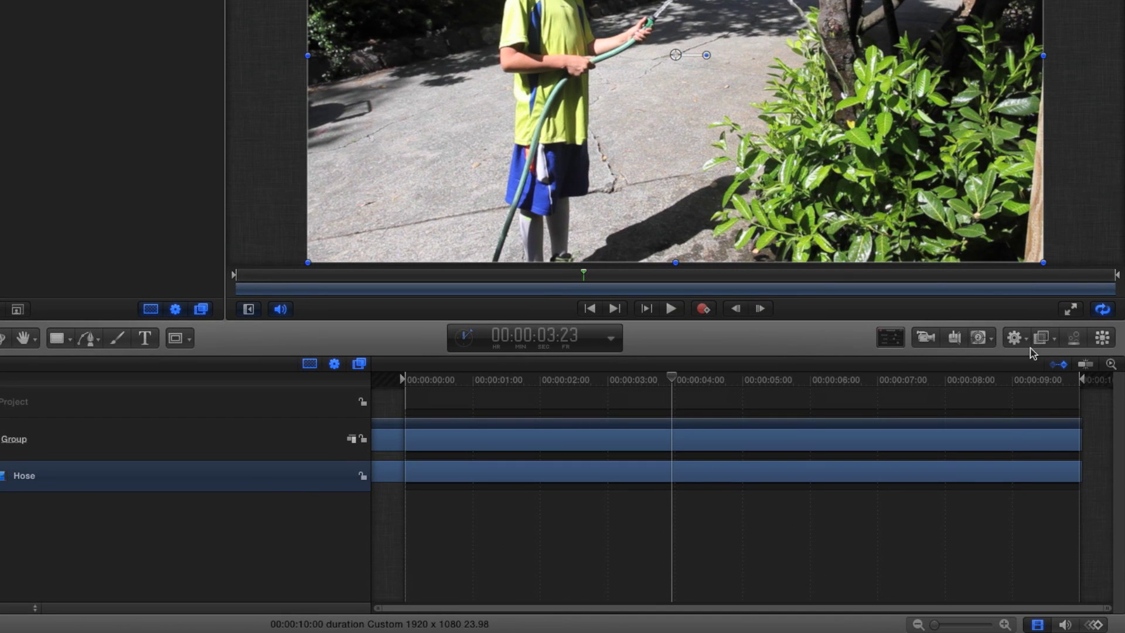
left_click(1016, 338)
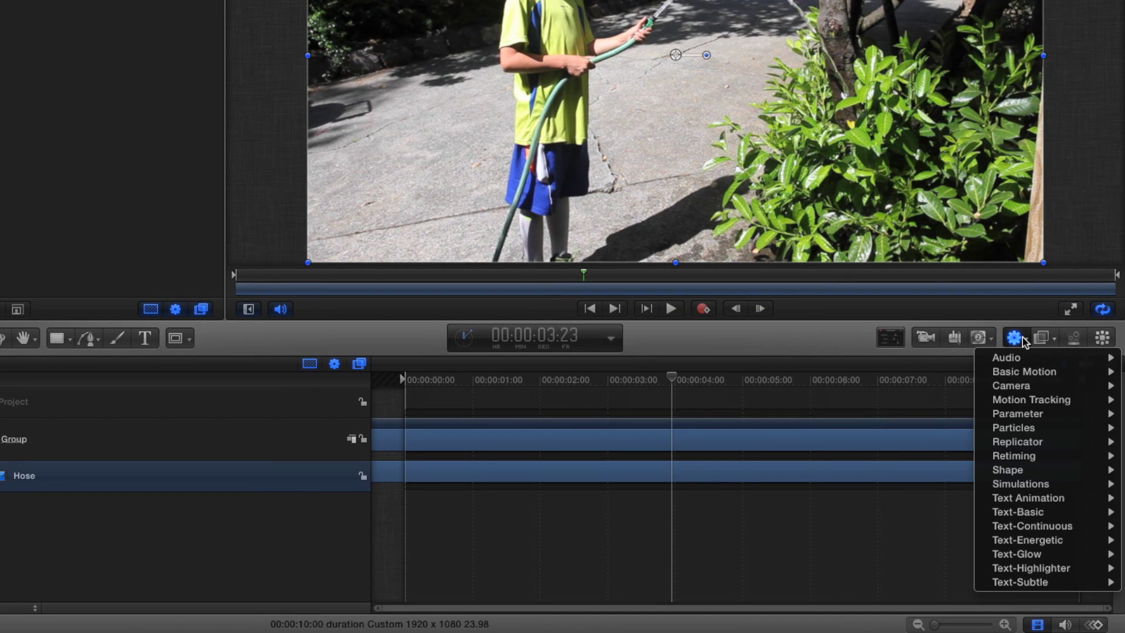
mouse_move(1035, 459)
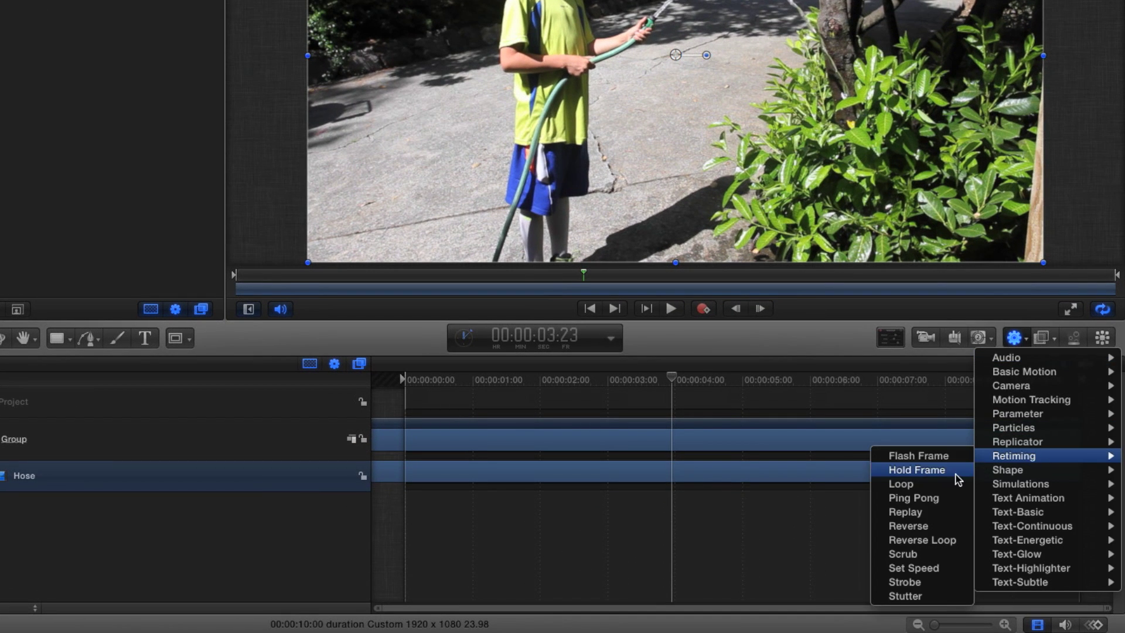
key("Escape")
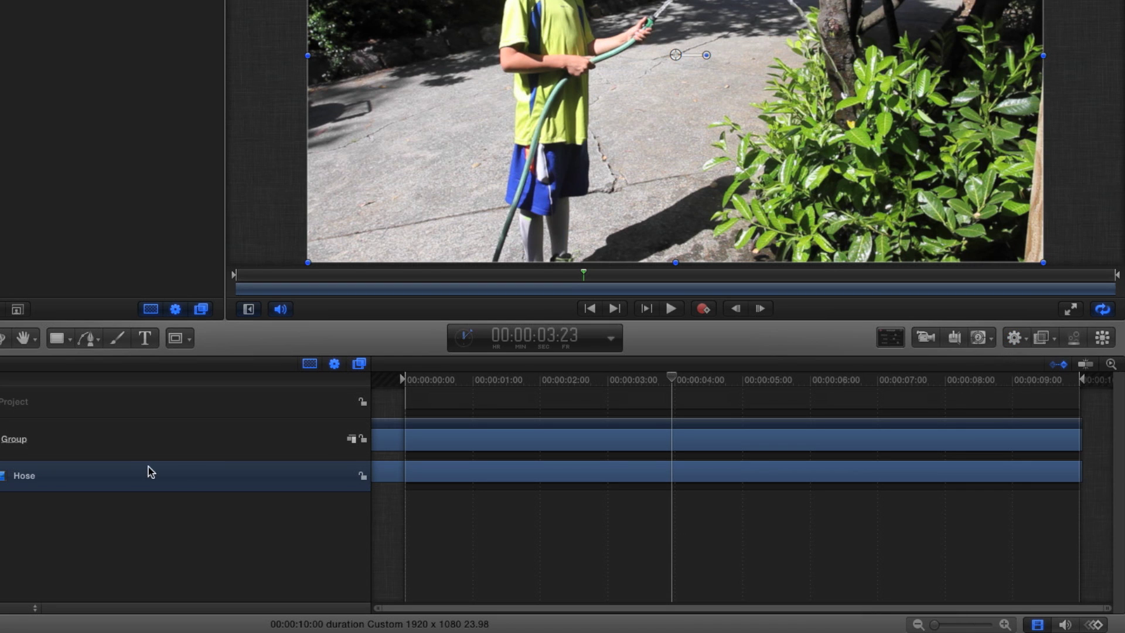
key("super+d")
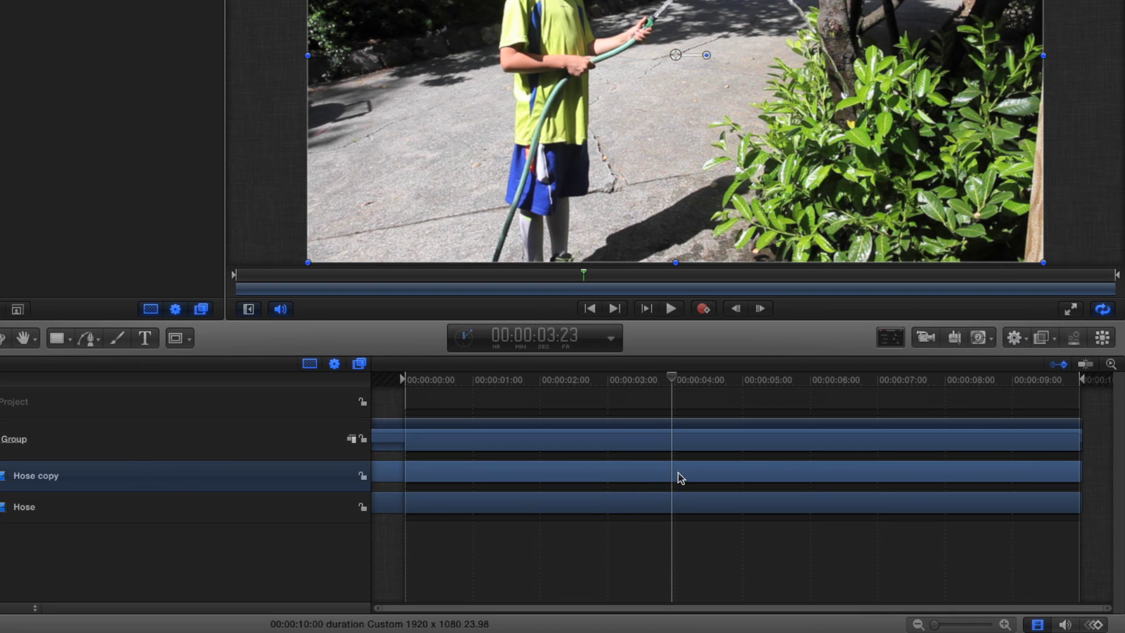
- Add a Hold Frame retiming behaviour to Hose copy and stretch it to the timeline end
left_click(1010, 340)
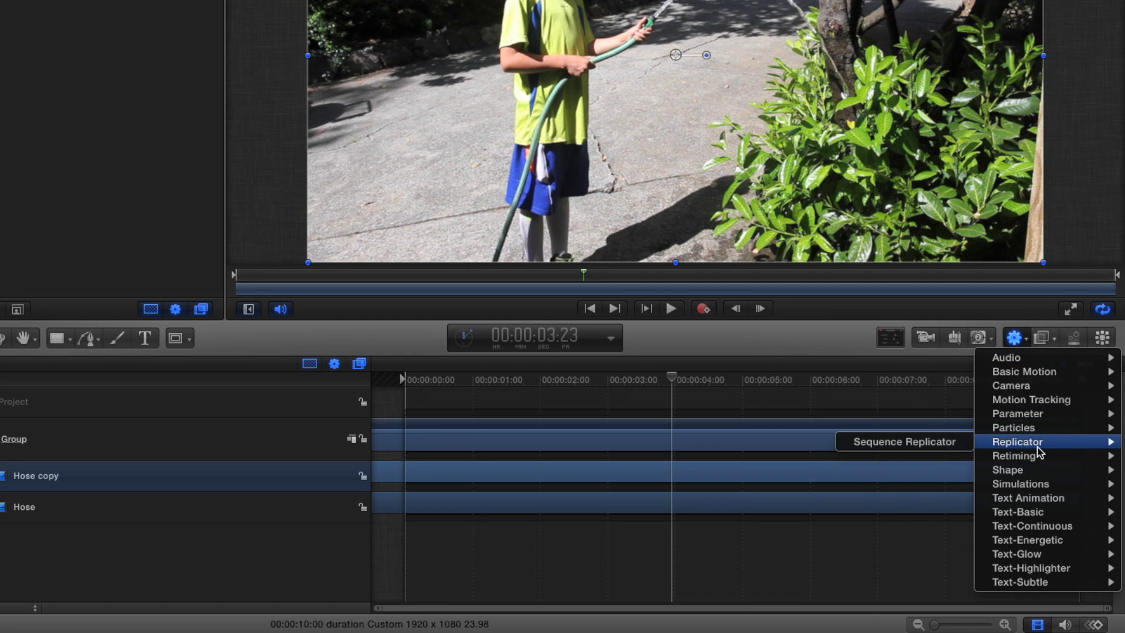
left_click(931, 473)
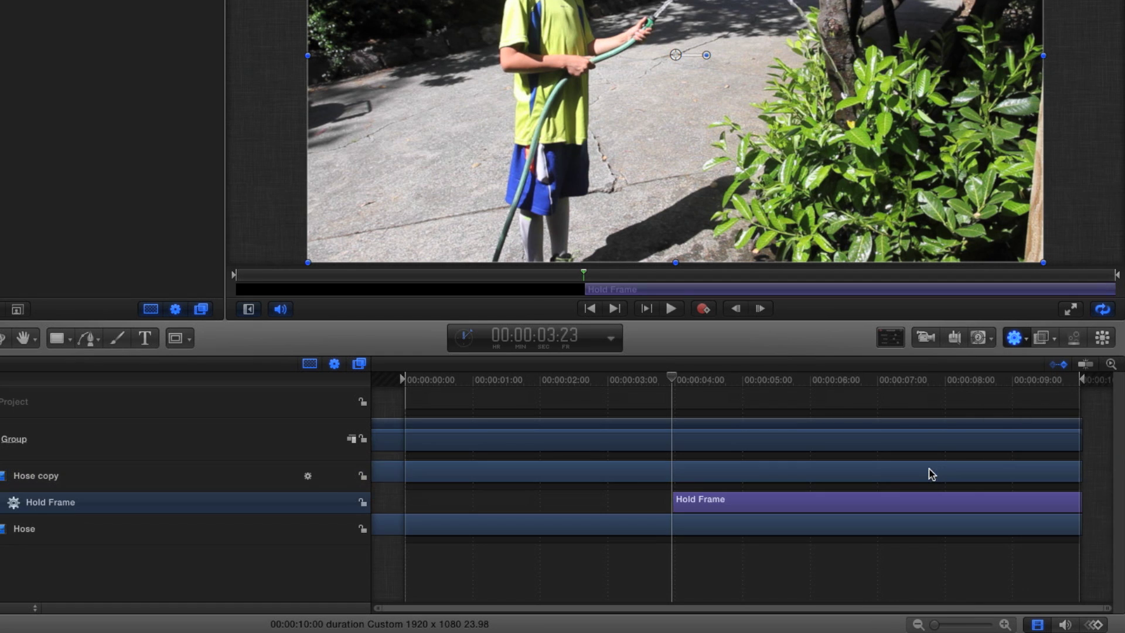
left_click_drag(790, 469, 515, 468)
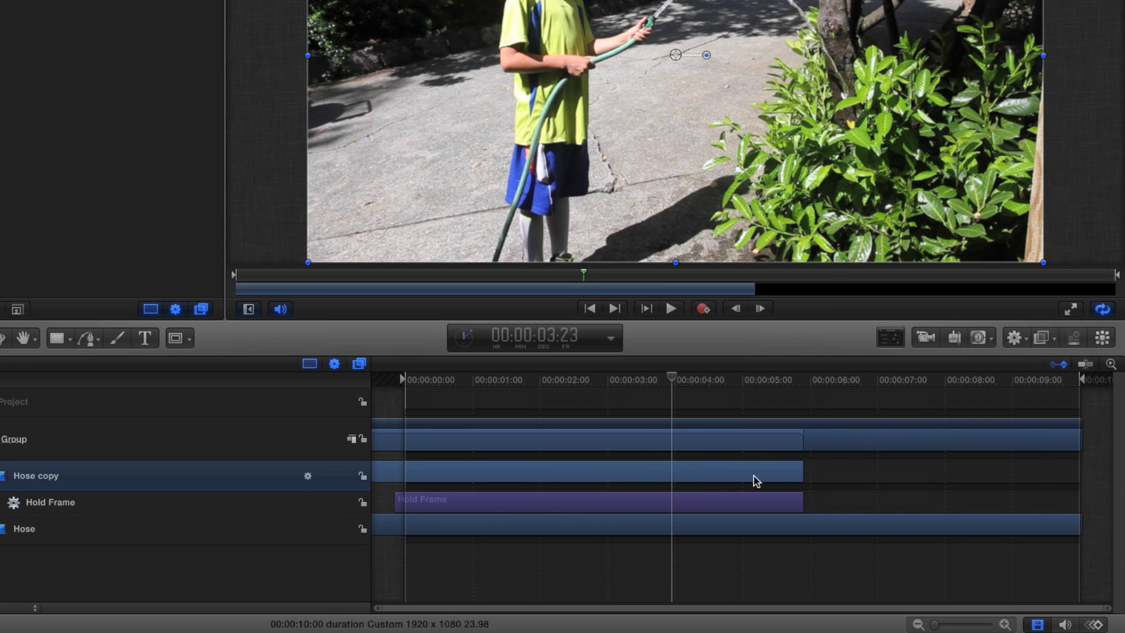
left_click_drag(800, 475, 1078, 469)
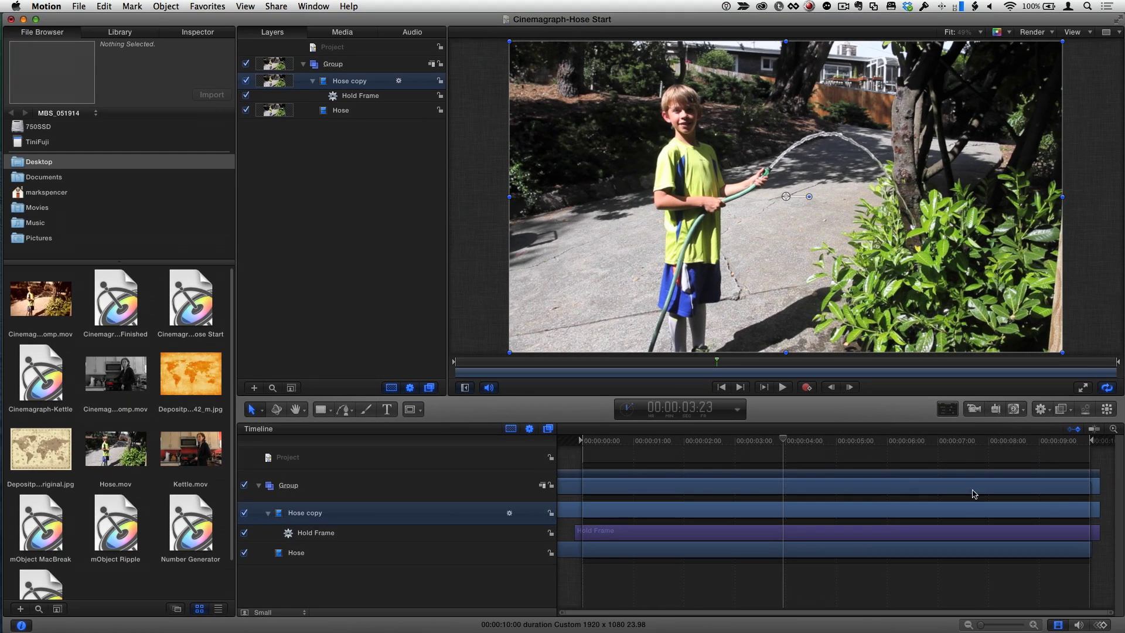
- Return the playhead to about 2:11 and choose the Bezier mask shape for Hose copy
left_click_drag(732, 444, 668, 442)
scroll(732, 241, "down", 3)
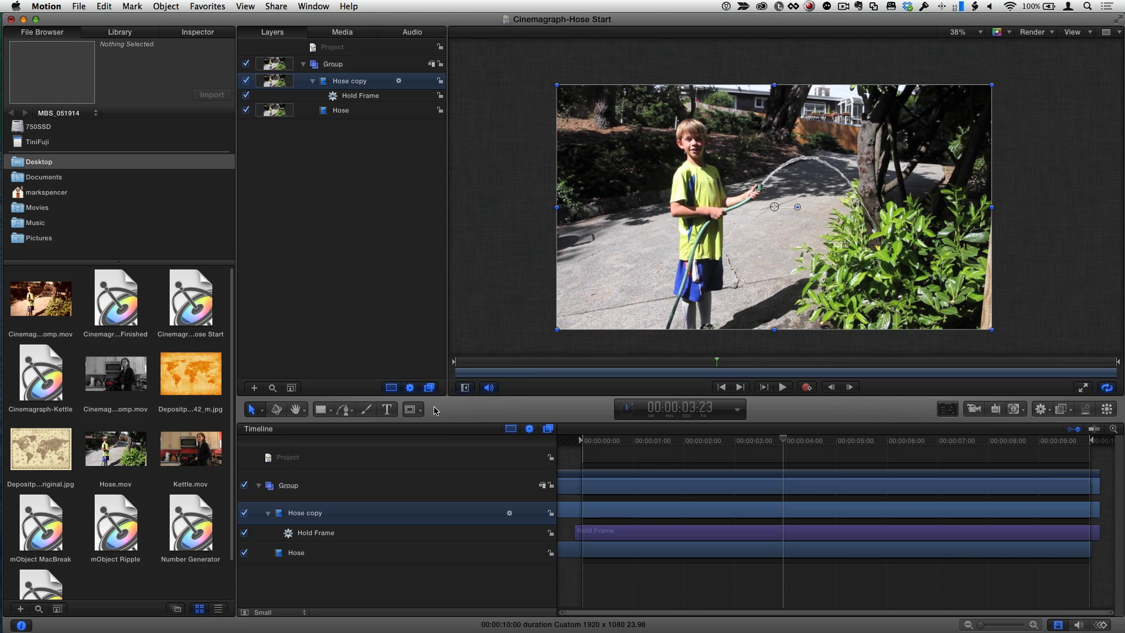
left_click(417, 413)
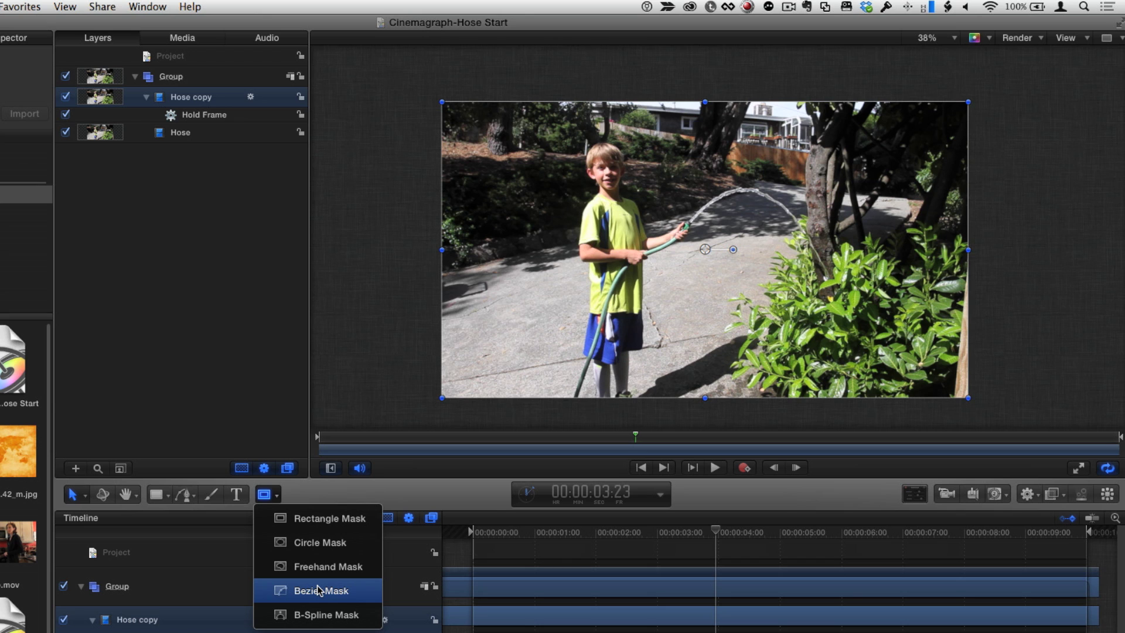
left_click(319, 590)
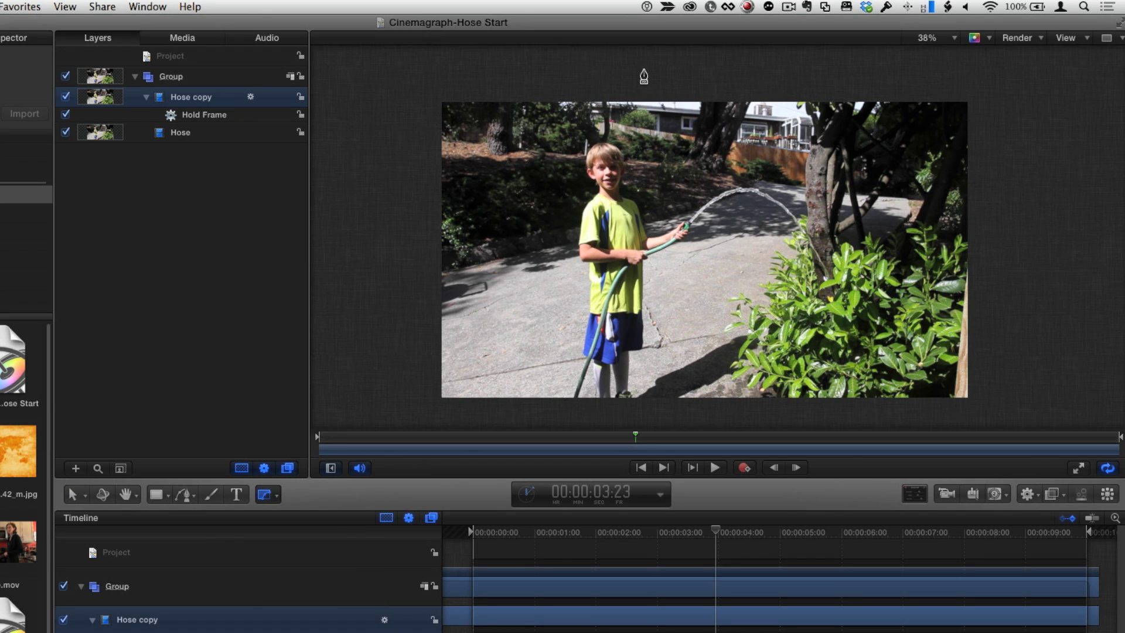
- Draw a closed Bezier mask from the top, beside the nozzle and water, around the frame's left side
left_click(607, 75)
left_click(683, 213)
left_click(725, 316)
left_click(408, 410)
left_click(388, 85)
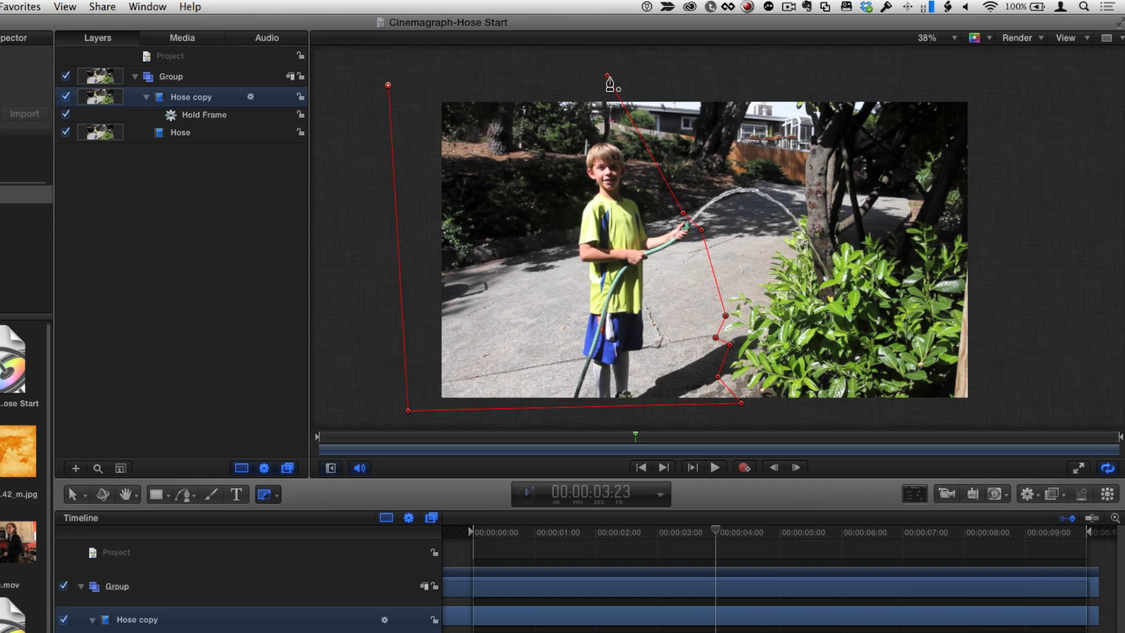
left_click(607, 75)
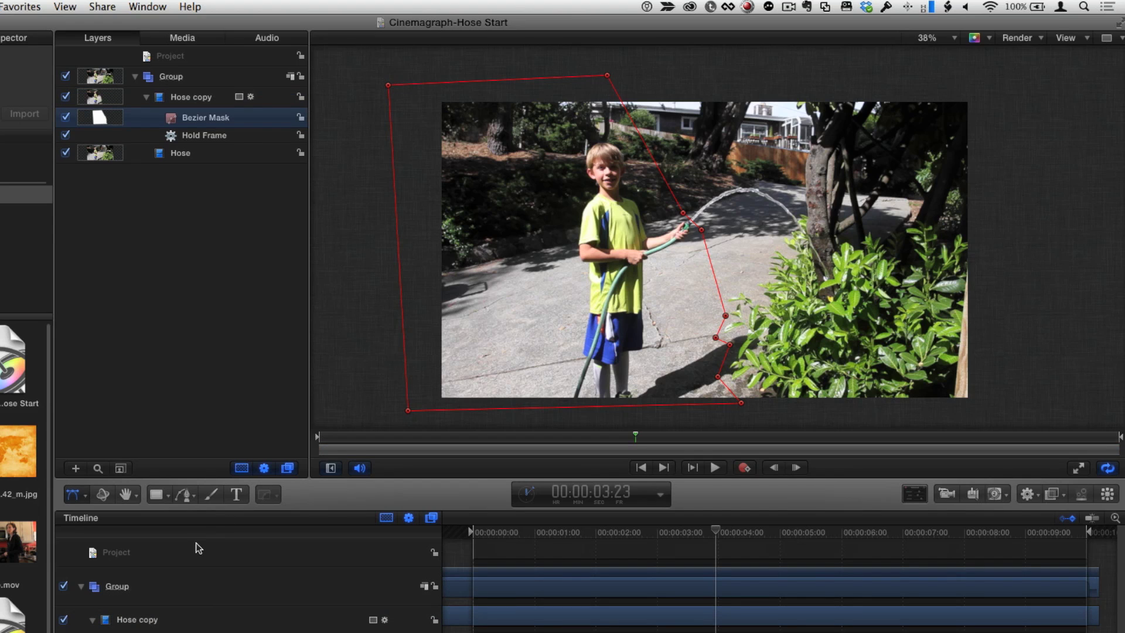
left_click(65, 152)
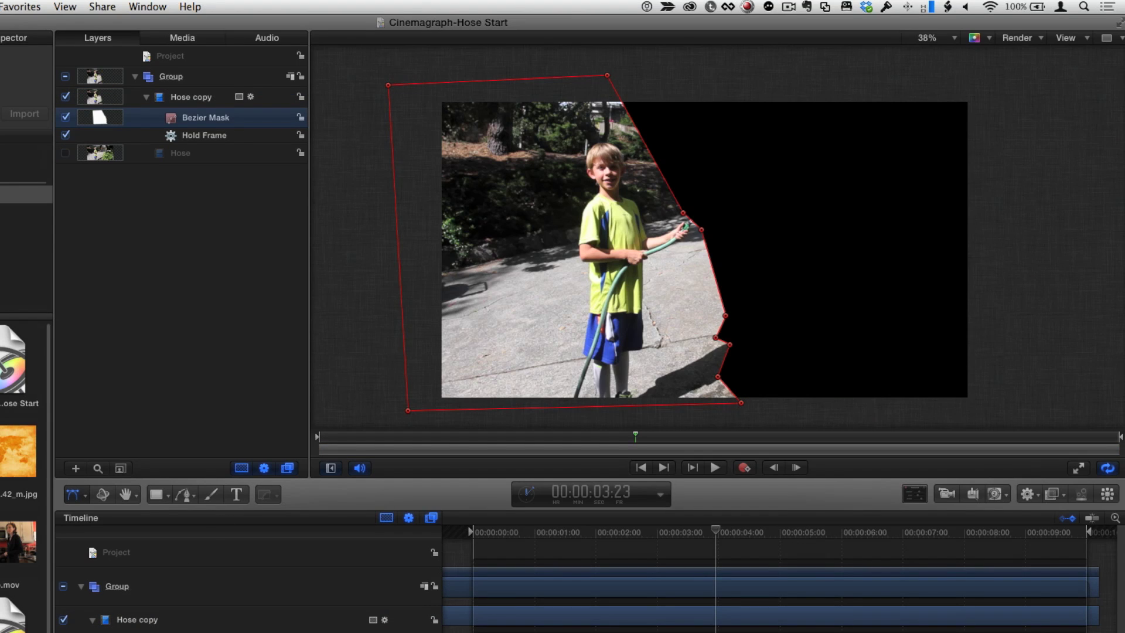
left_click(65, 152)
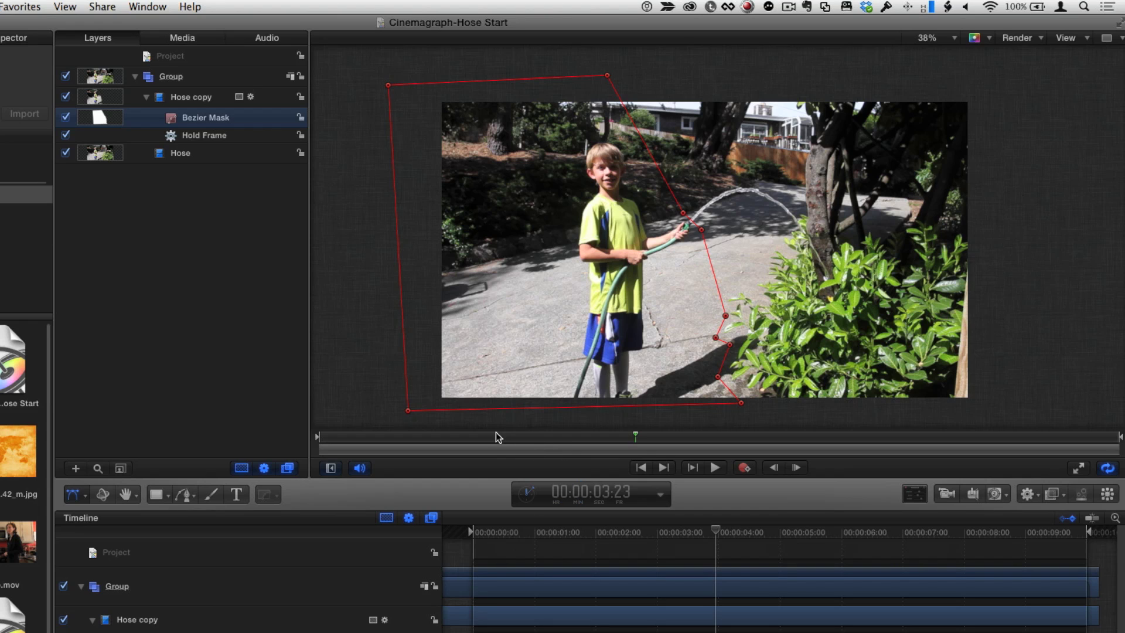
left_click_drag(496, 436, 341, 437)
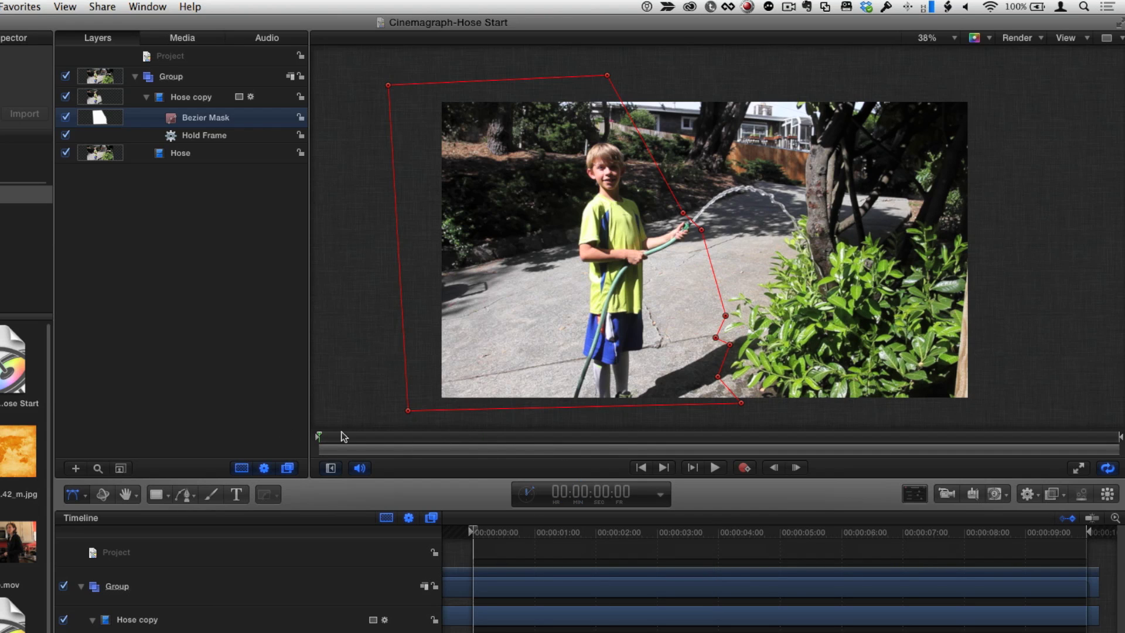
left_click(715, 467)
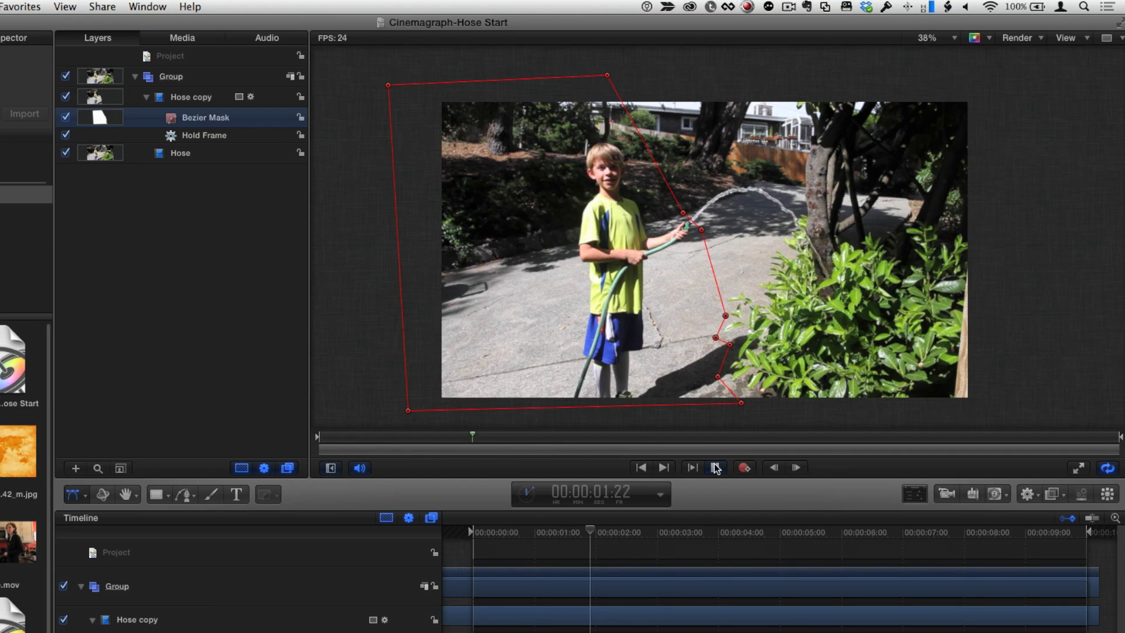
left_click(715, 468)
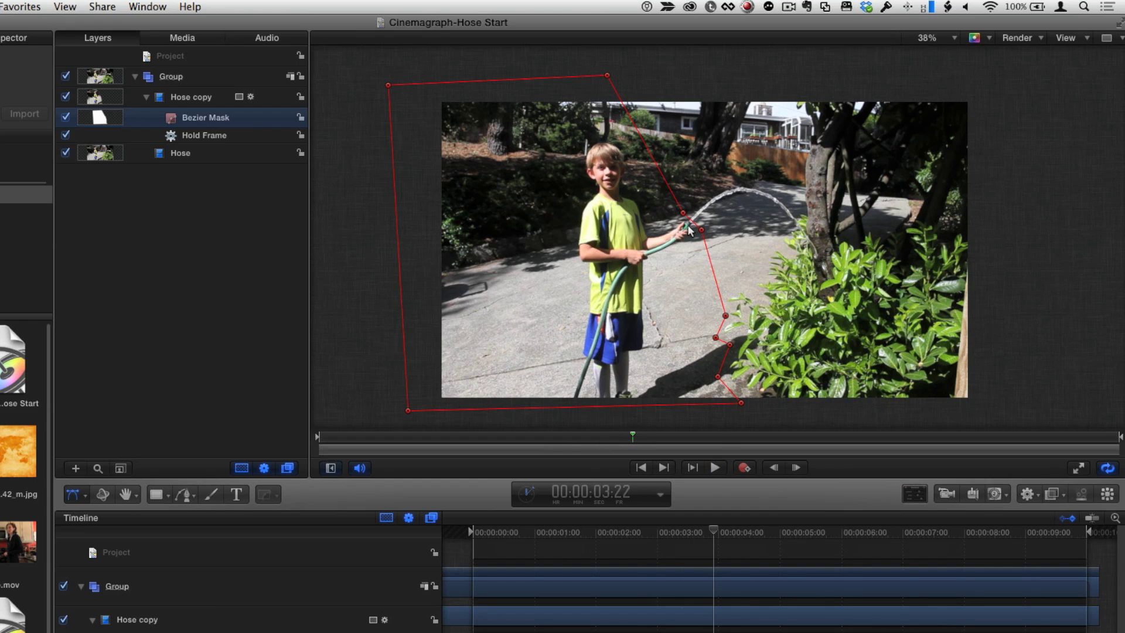
scroll(690, 217, "up", 10)
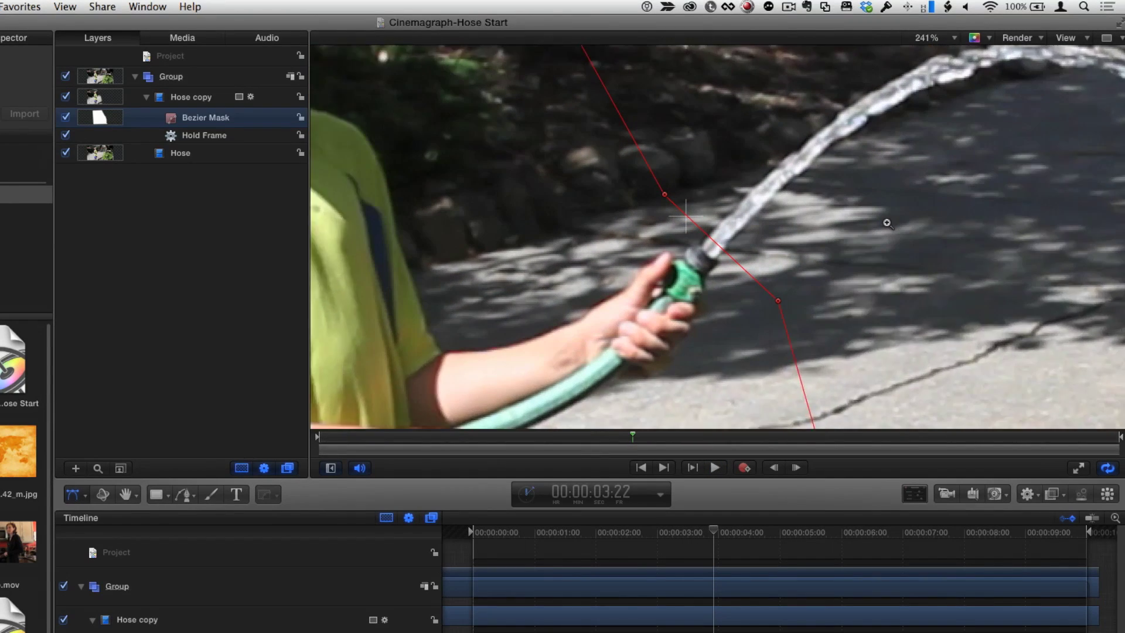
- Check a later frame, set the Hose copy Bezier mask's Feather to 53, then fit the canvas
left_click_drag(647, 441, 691, 441)
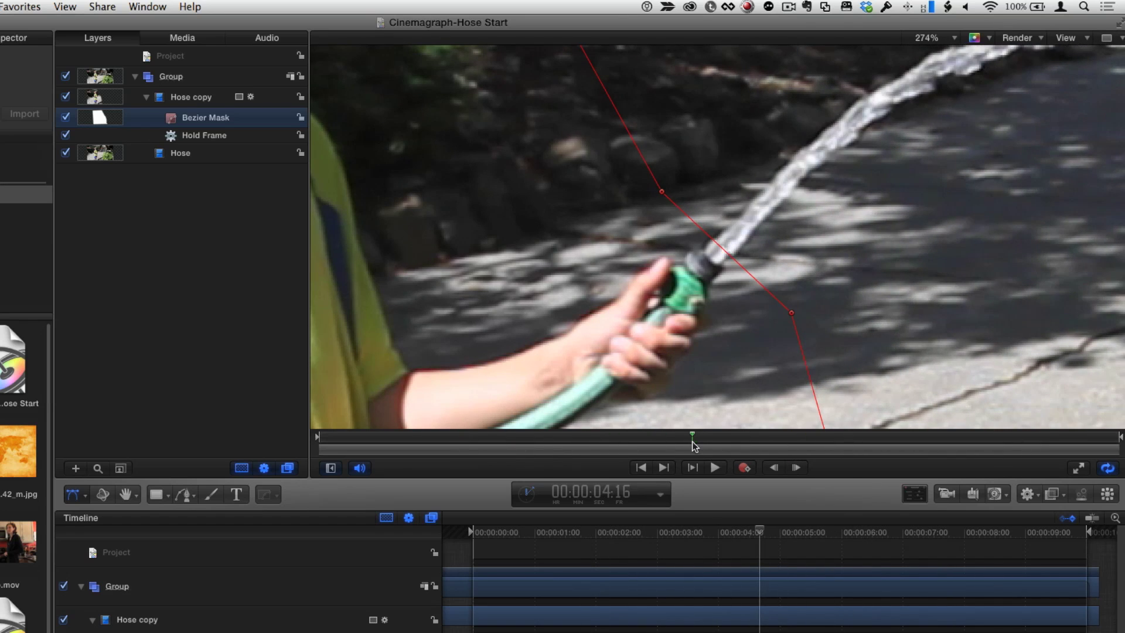
key("F7")
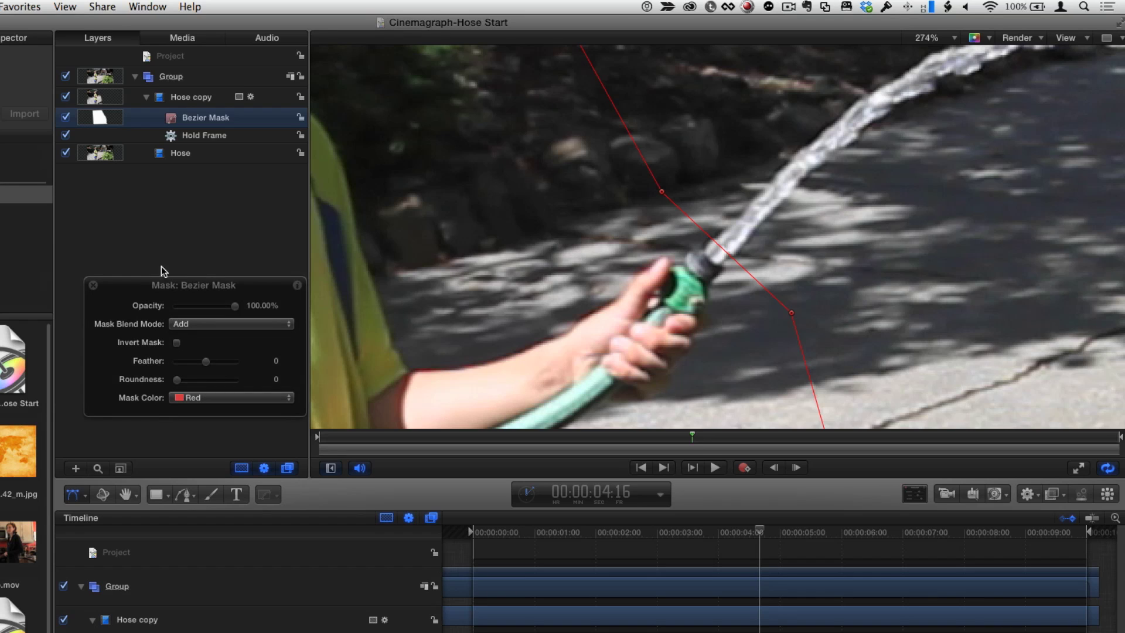
left_click_drag(171, 281, 145, 248)
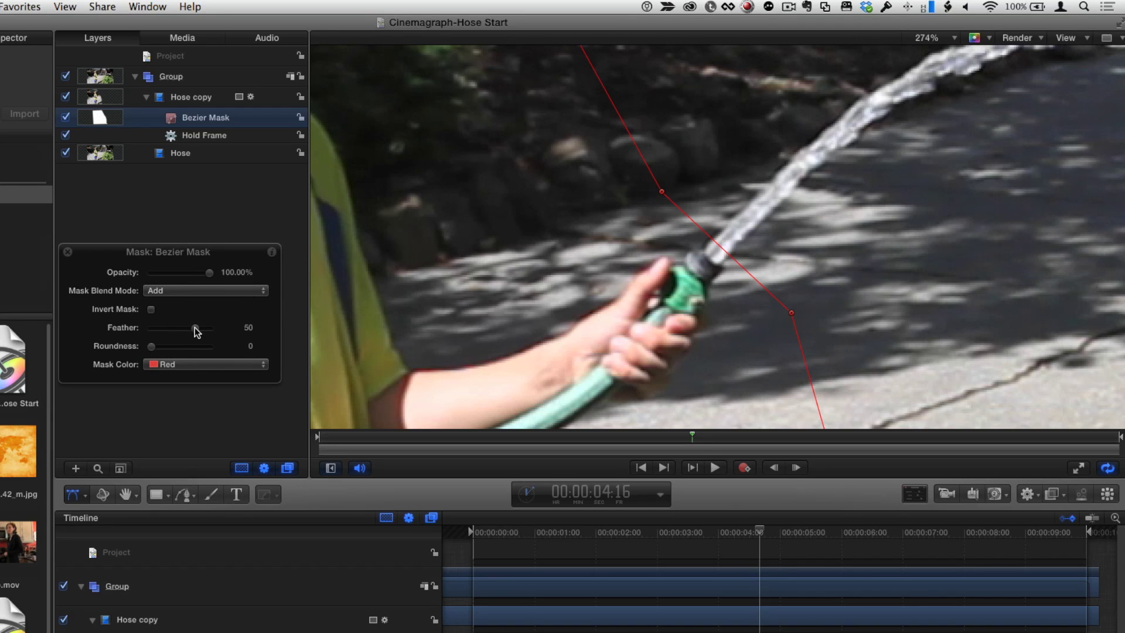
mouse_move(197, 332)
left_mouse_down()
mouse_move(167, 328)
mouse_move(206, 333)
mouse_move(196, 334)
left_mouse_up()
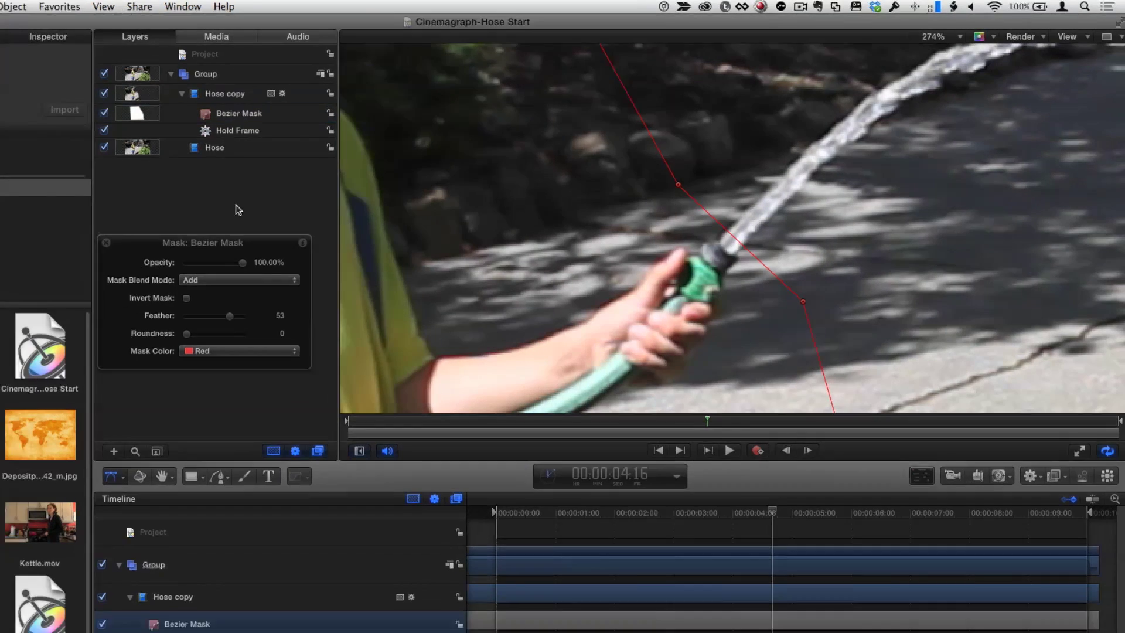
left_click(202, 216)
key("shift+z")
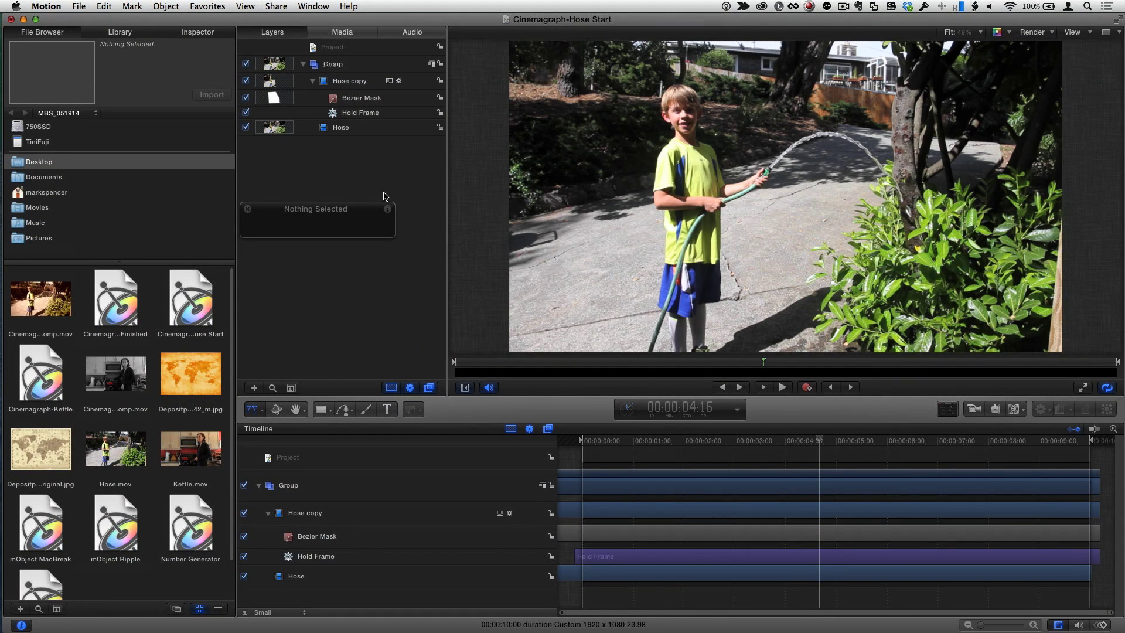
- Preview playback, then set the play range In point at 00:00:01:22
left_click(596, 441)
key("space")
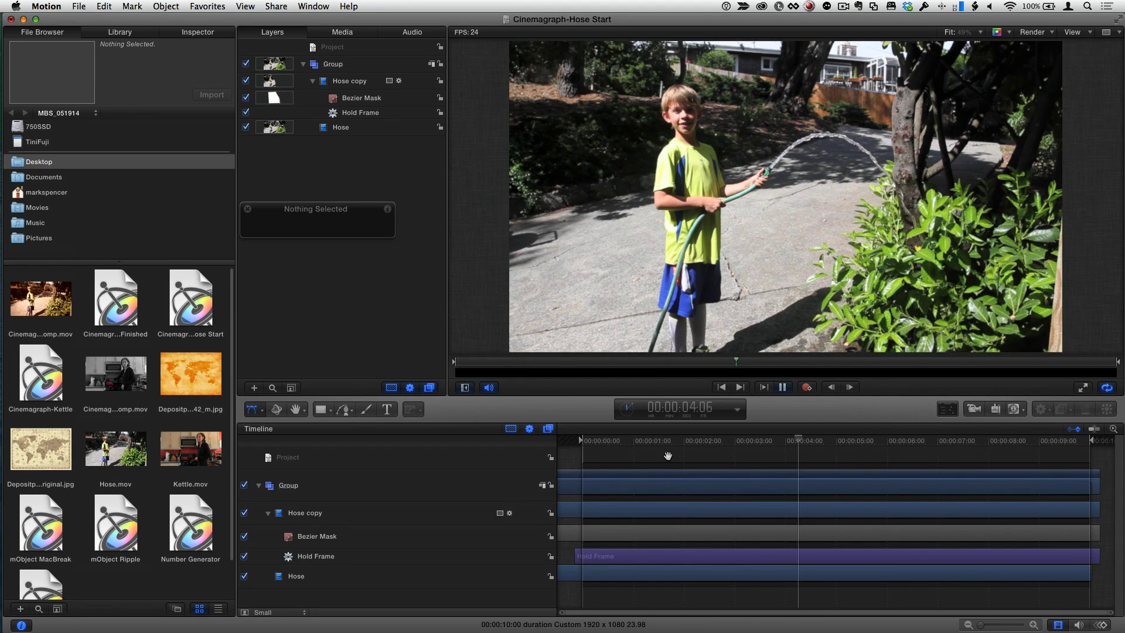
key("space")
left_click_drag(815, 441, 682, 443)
key("super+alt+i")
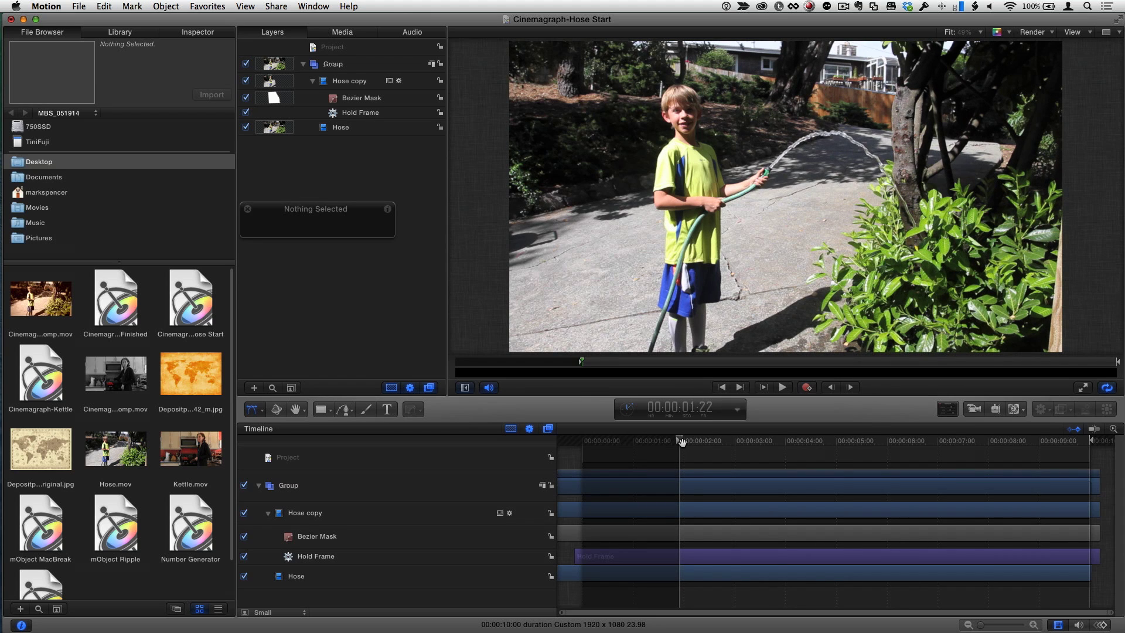
- Play the shortened range, then bring the MBS_051914 Finder window forward
left_click(783, 387)
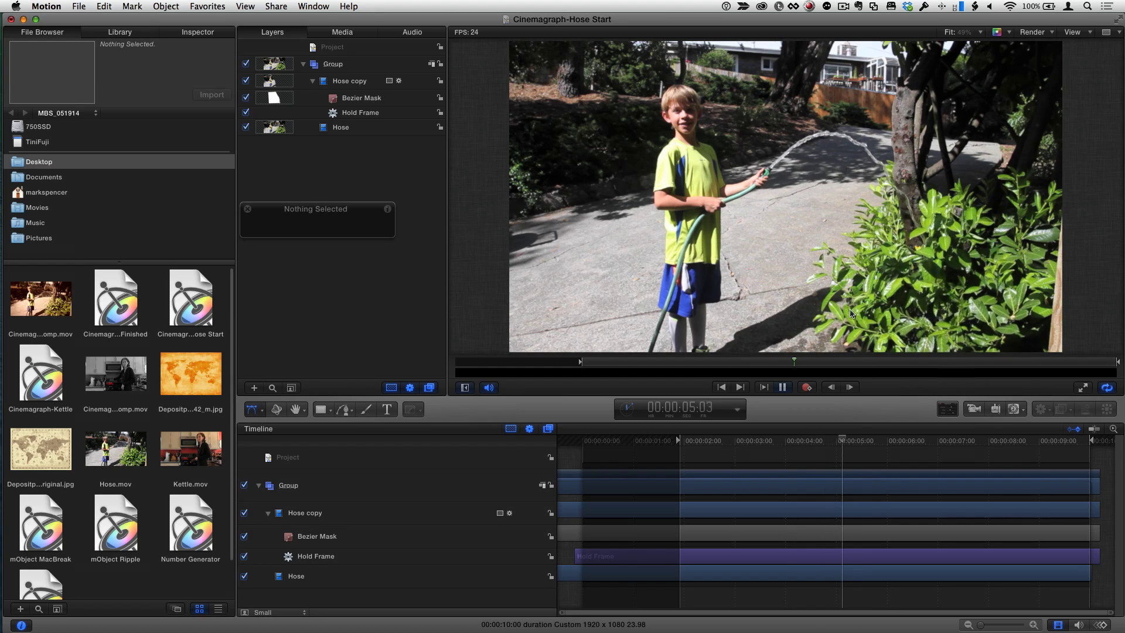
key("space")
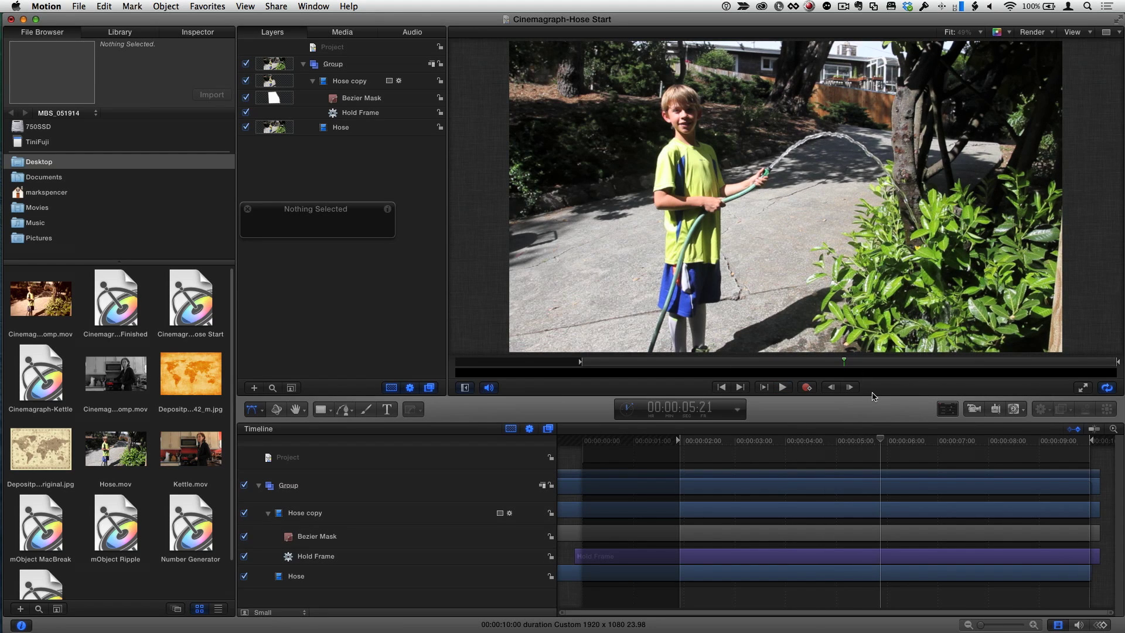
key("super+Tab")
key("super+Tab")
key("super+Tab")
key("super+Tab")
key("super+Tab")
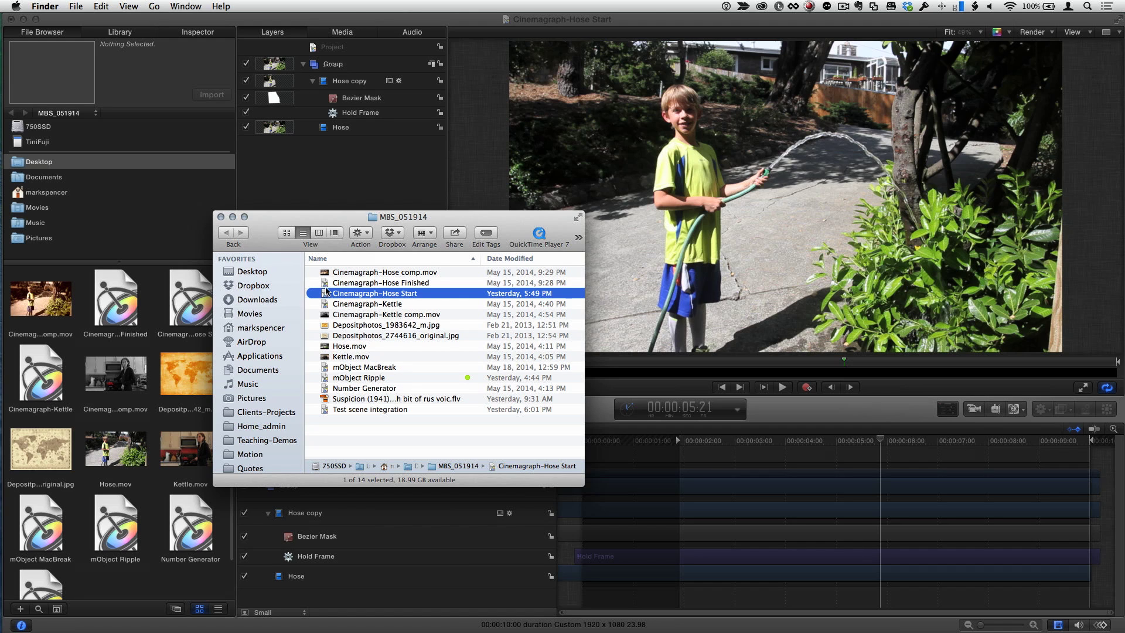
- Open Cinemagraph-Hose Finished, expand its Group, select Camera, and play from 00:00:02:01
double_click(328, 284)
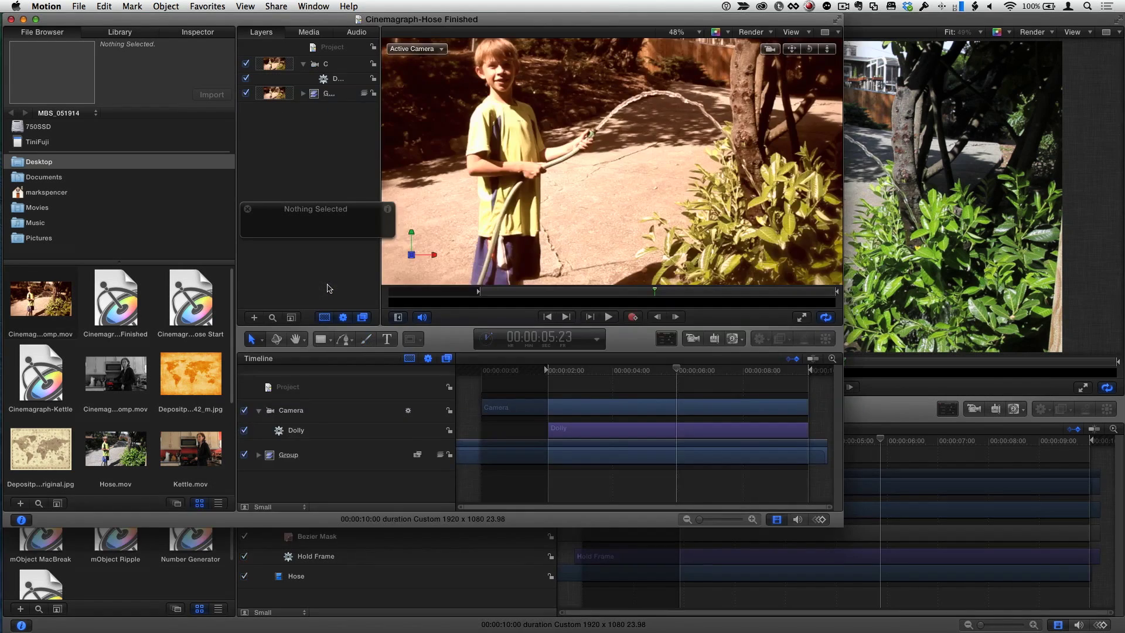
left_click(35, 21)
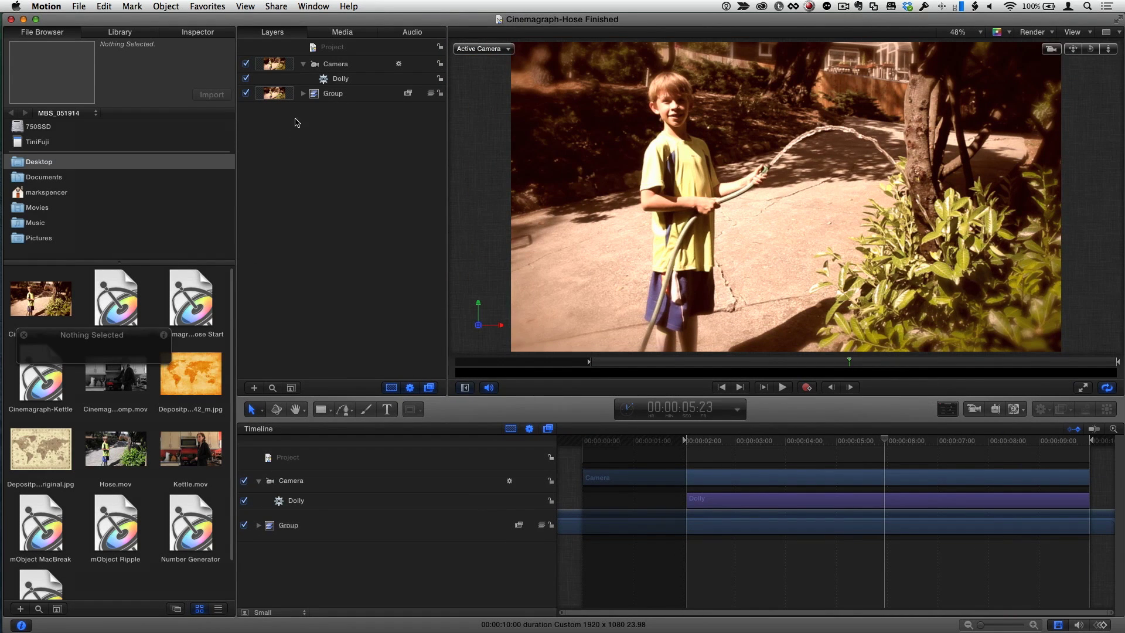
left_click(303, 94)
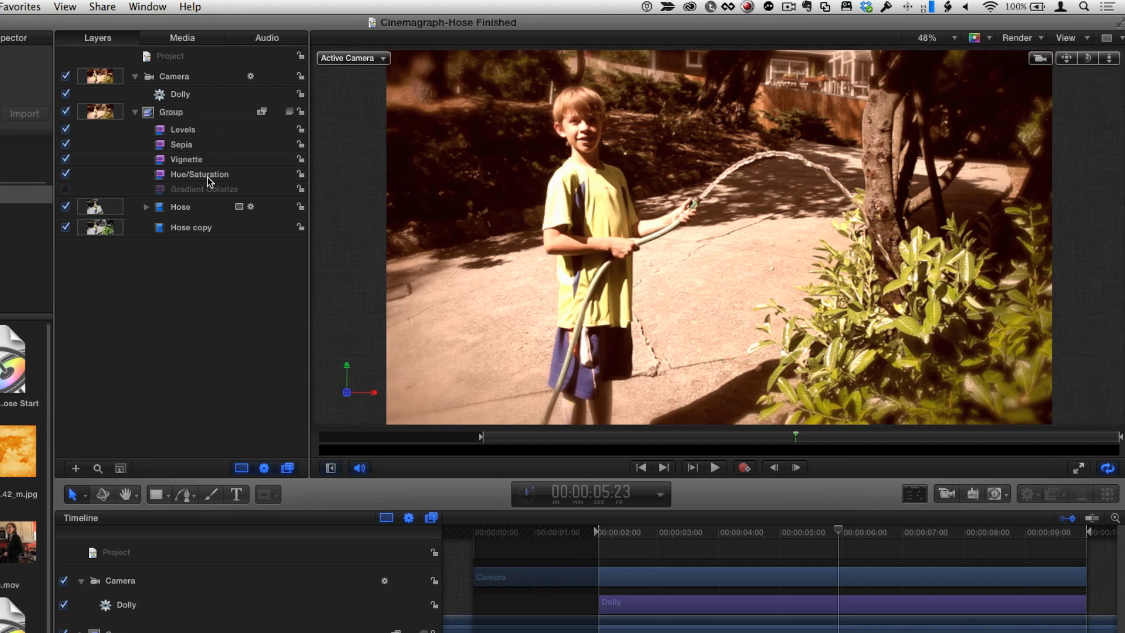
left_click(185, 82)
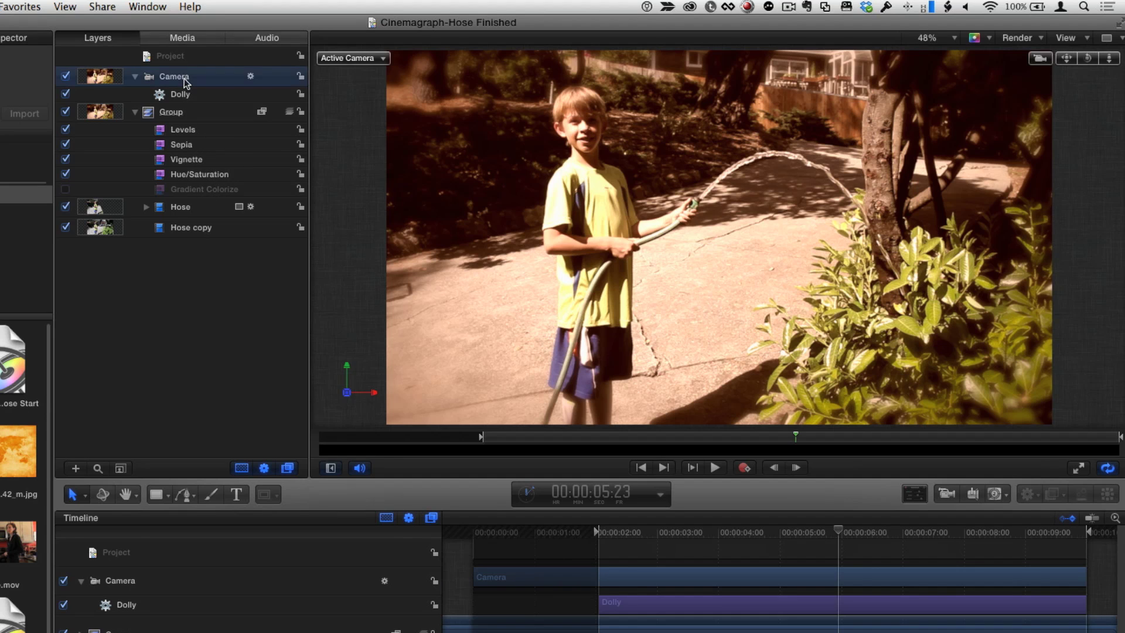
left_click(485, 436)
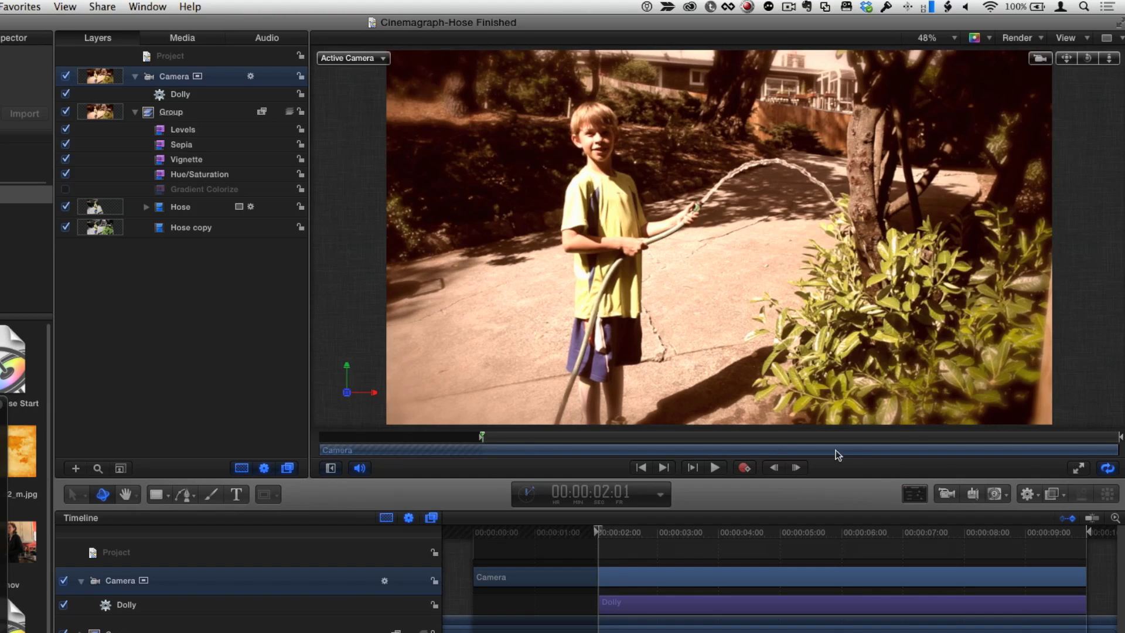
left_click(714, 467)
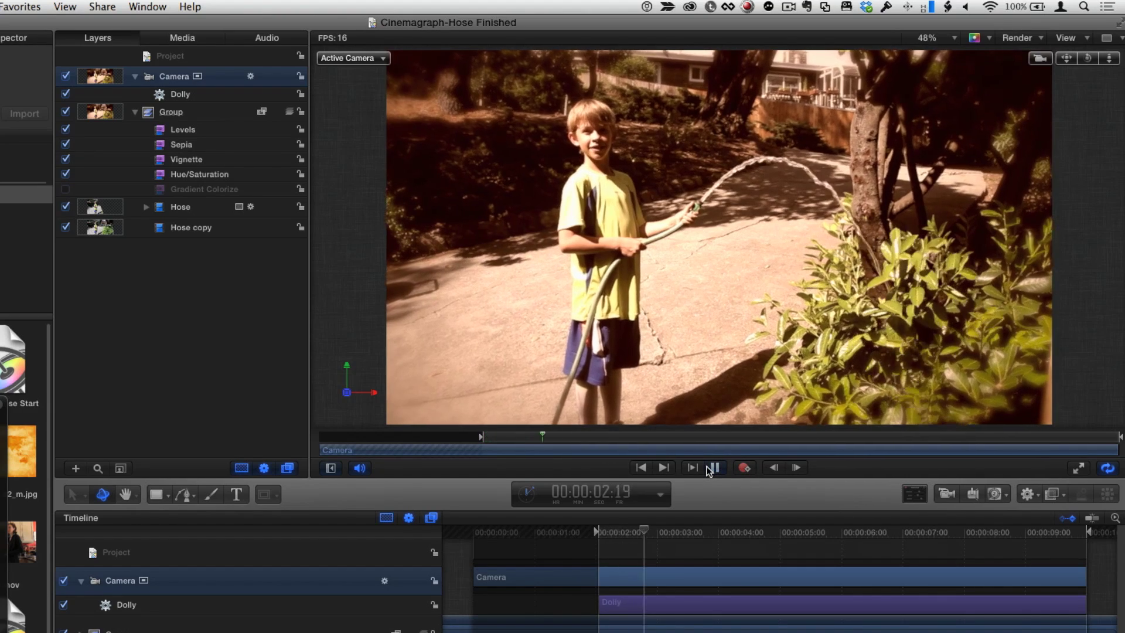